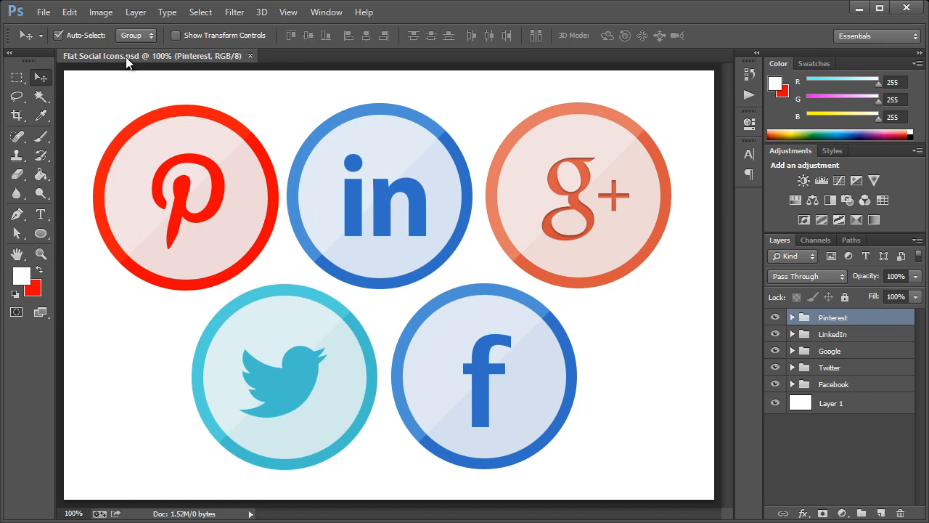
Select the LinkedIn, Google, Twitter and Facebook layer groups and toggle the Facebook icon's visibility.
{"action": "left_click", "coordinate": [824, 337]}
{"action": "left_click", "coordinate": [825, 355]}
{"action": "left_click", "coordinate": [832, 370]}
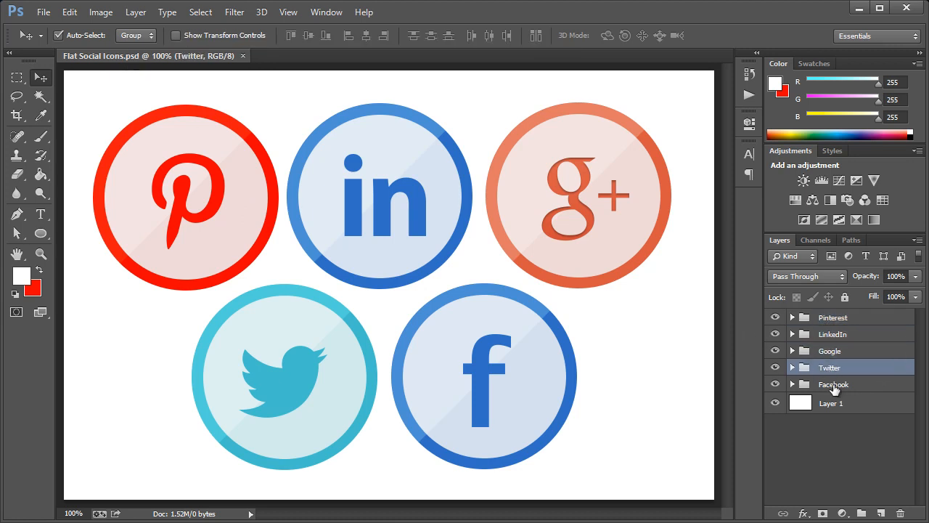
{"action": "left_click", "coordinate": [834, 386]}
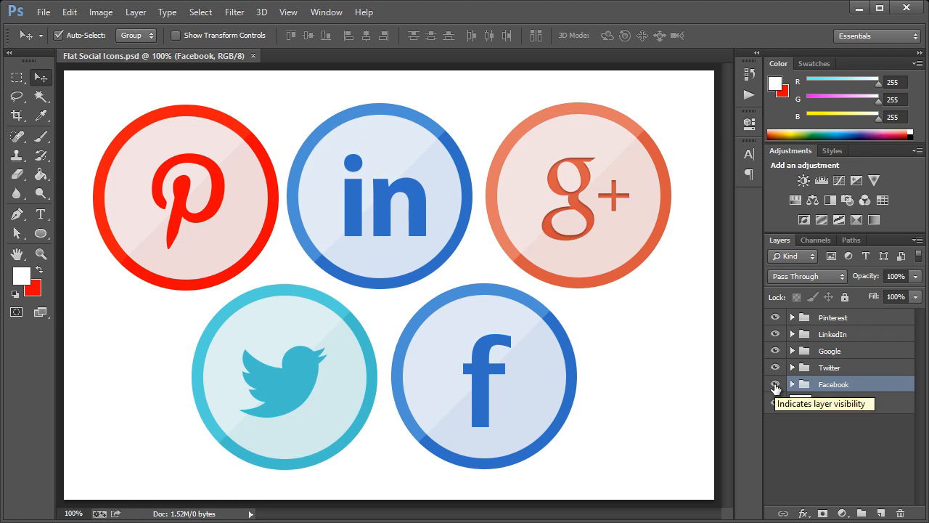
{"action": "left_click", "coordinate": [775, 387]}
{"action": "left_click", "coordinate": [775, 387]}
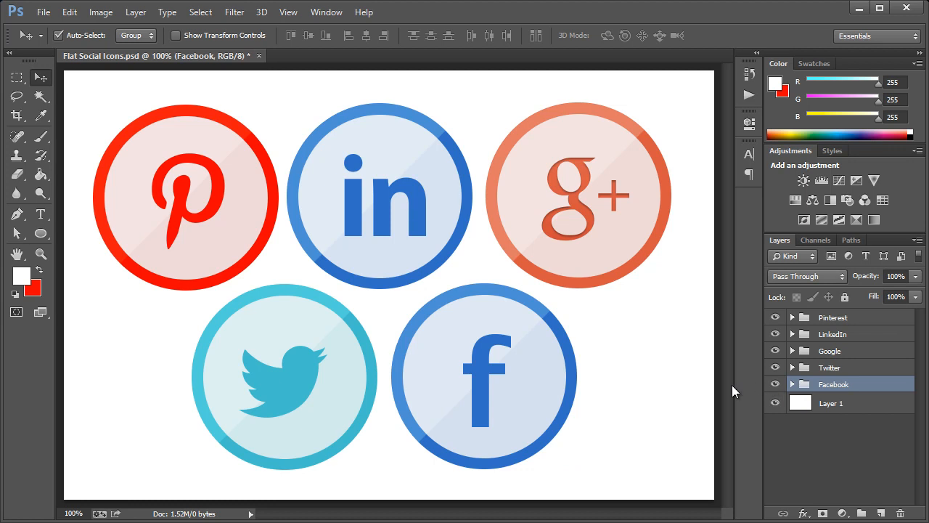
Try enlarging and moving the Facebook icon, then undo back to the small Facebook circle.
{"action": "key", "text": "ctrl+t"}
{"action": "left_click_drag", "start_coordinate": [577, 278], "coordinate": [726, 120]}
{"action": "left_click", "coordinate": [40, 77]}
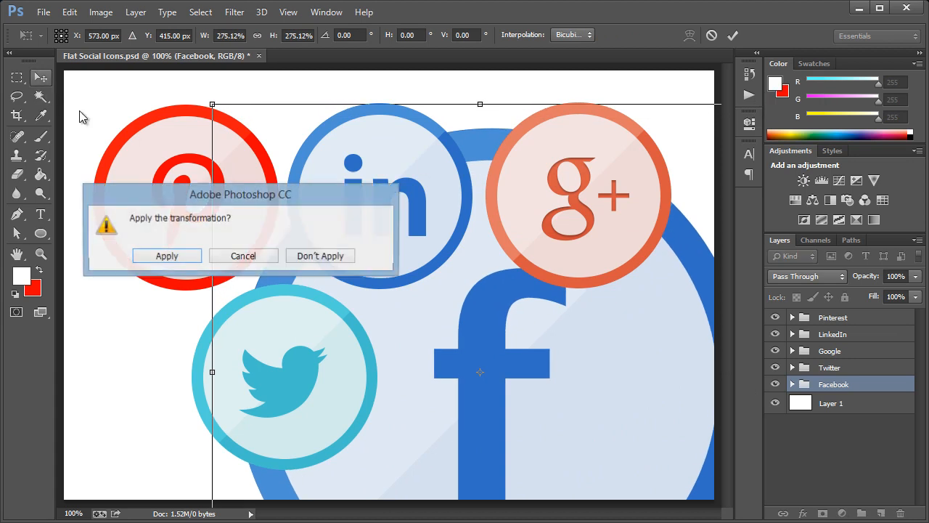
{"action": "left_click", "coordinate": [197, 256]}
{"action": "left_click_drag", "start_coordinate": [451, 347], "coordinate": [544, 425]}
{"action": "left_click_drag", "start_coordinate": [481, 350], "coordinate": [508, 385]}
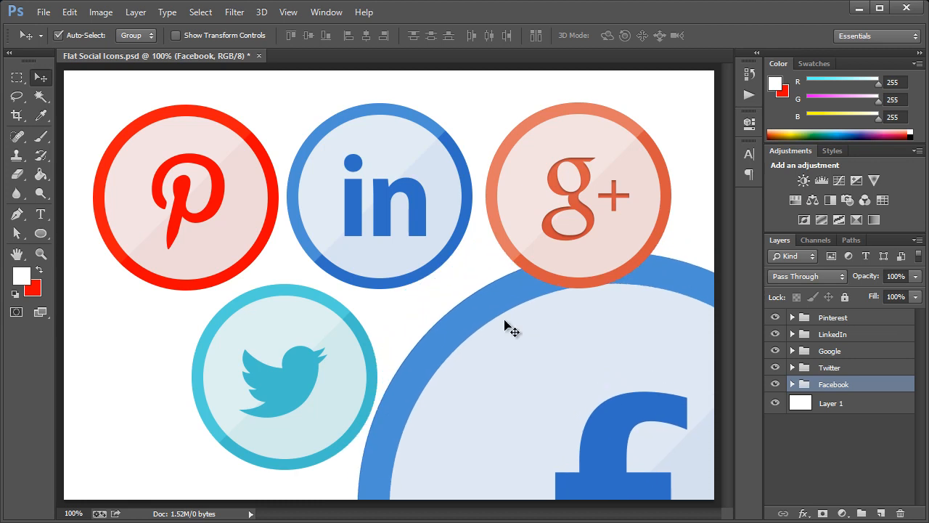
{"action": "key", "text": "ctrl+alt+z"}
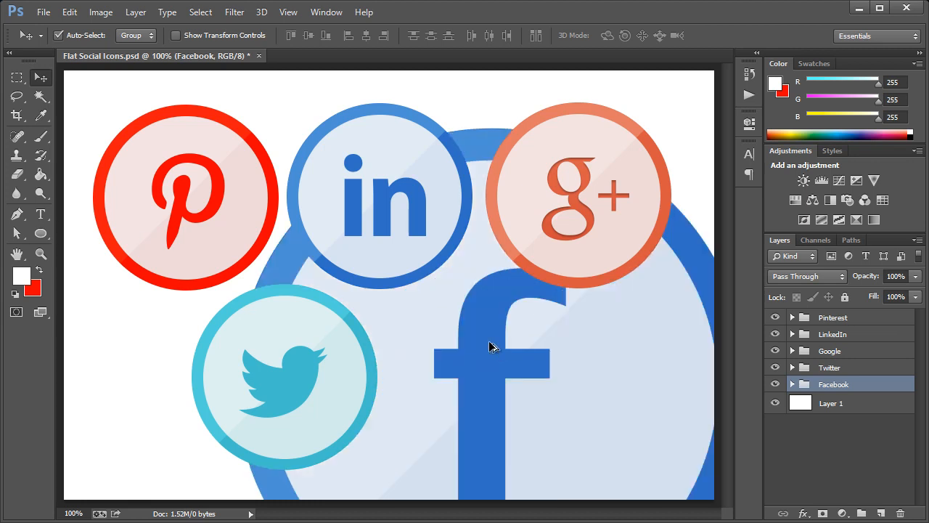
{"action": "key", "text": "ctrl+alt+z"}
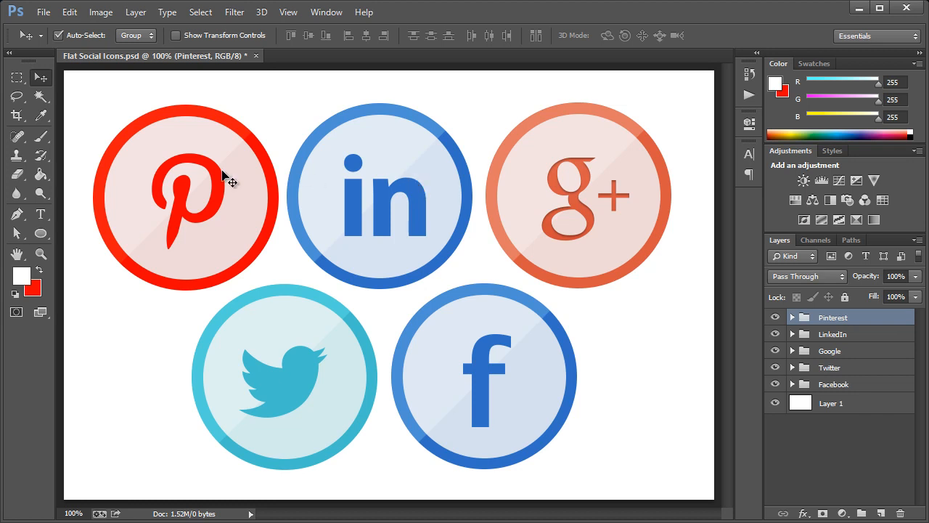
Create a transparent 512 × 512 px Untitled-1 document, then switch back to Flat Social Icons.psd.
{"action": "left_click", "coordinate": [44, 12]}
{"action": "left_click", "coordinate": [44, 25]}
{"action": "left_click", "coordinate": [339, 250]}
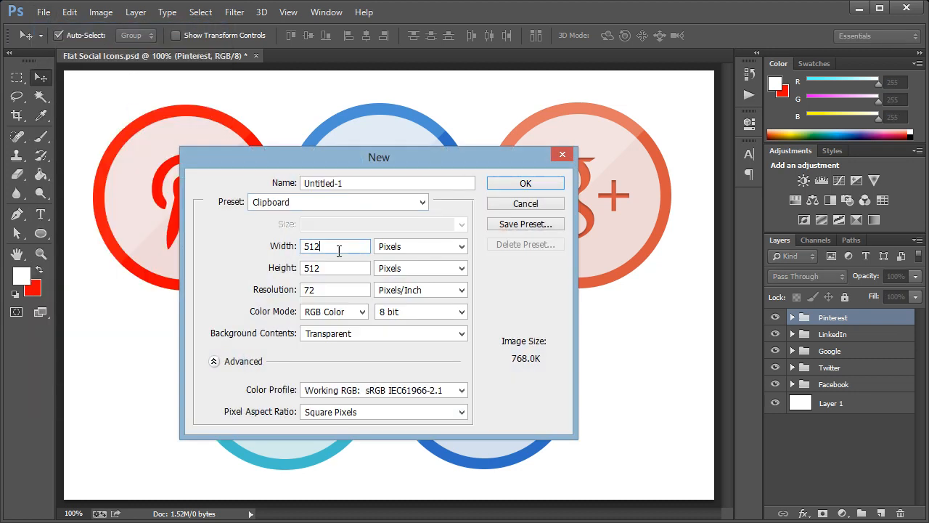
{"action": "key", "text": "Tab"}
{"action": "left_click", "coordinate": [326, 247]}
{"action": "left_click", "coordinate": [523, 184]}
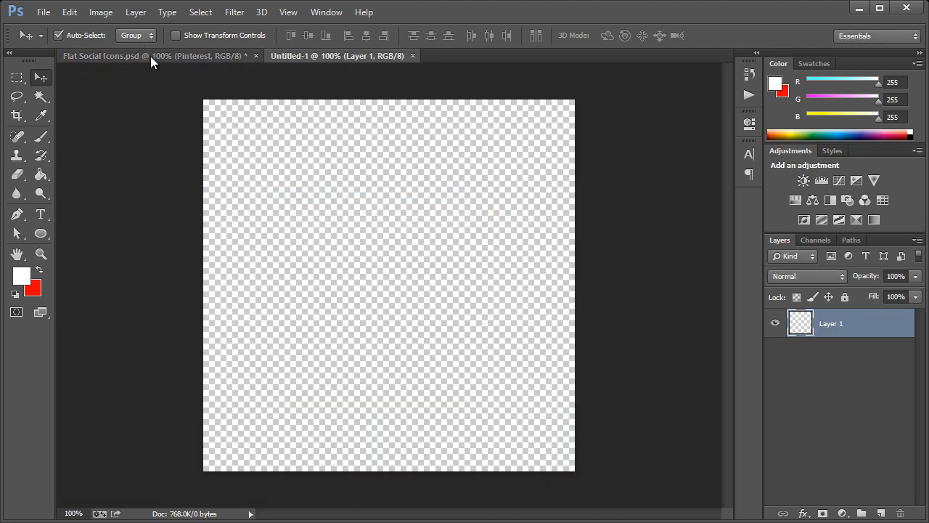
{"action": "left_click", "coordinate": [150, 56]}
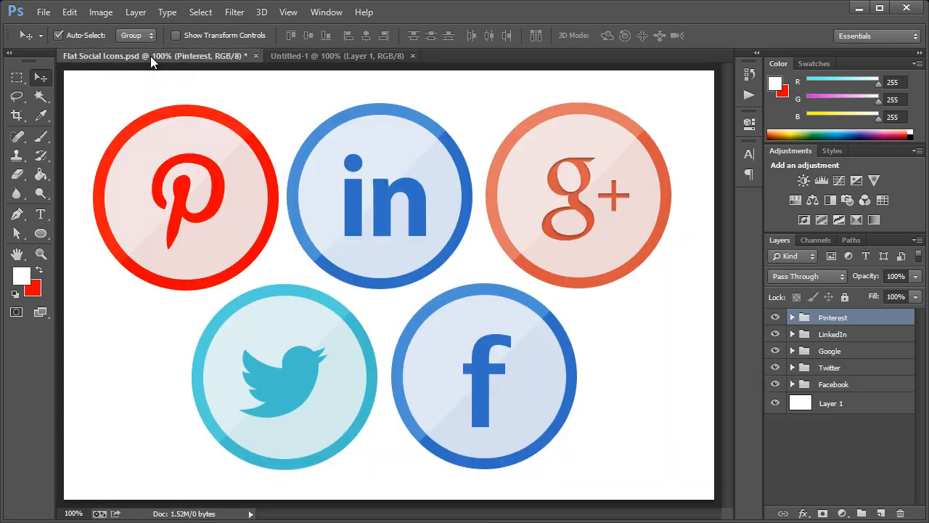
Duplicate the Pinterest layer group into Untitled-1 and switch to that document.
{"action": "right_click", "coordinate": [820, 319]}
{"action": "left_click", "coordinate": [808, 365]}
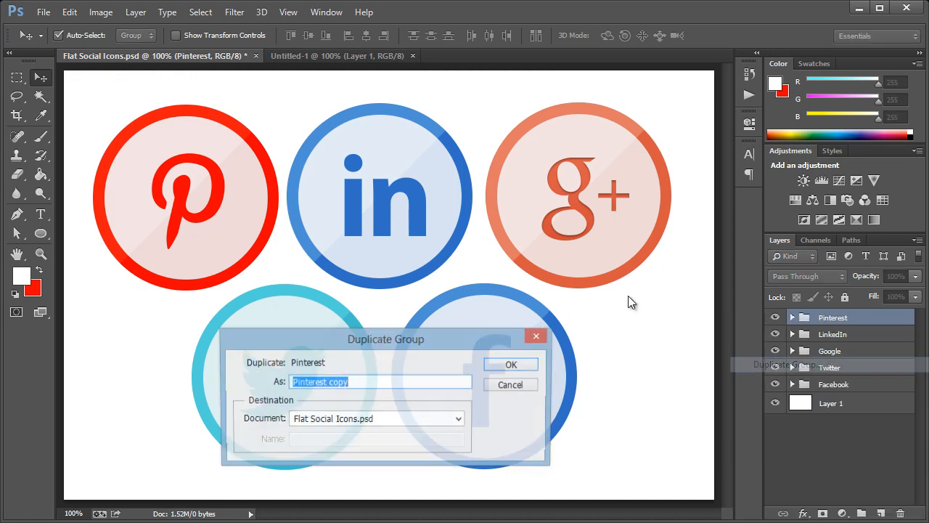
{"action": "left_click_drag", "start_coordinate": [460, 347], "coordinate": [486, 255]}
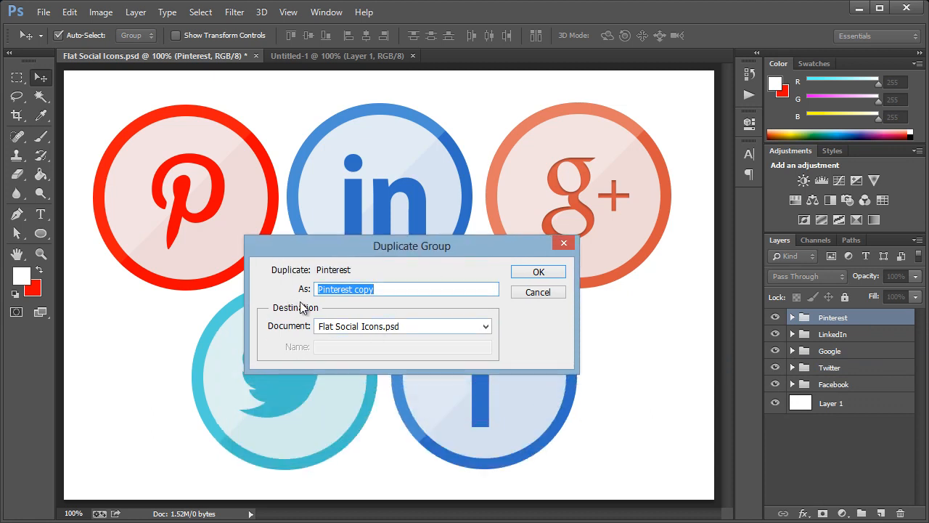
{"action": "left_click", "coordinate": [339, 327]}
{"action": "left_click", "coordinate": [339, 354]}
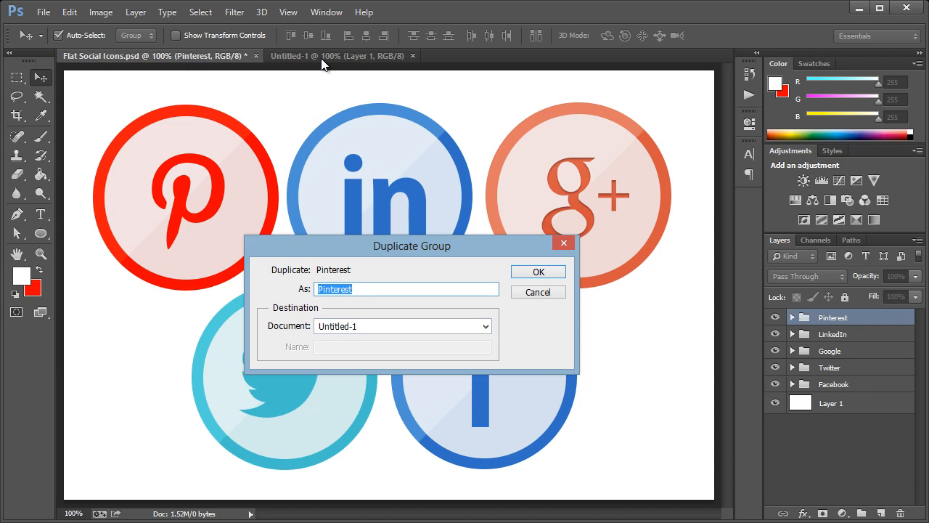
{"action": "left_click", "coordinate": [535, 272]}
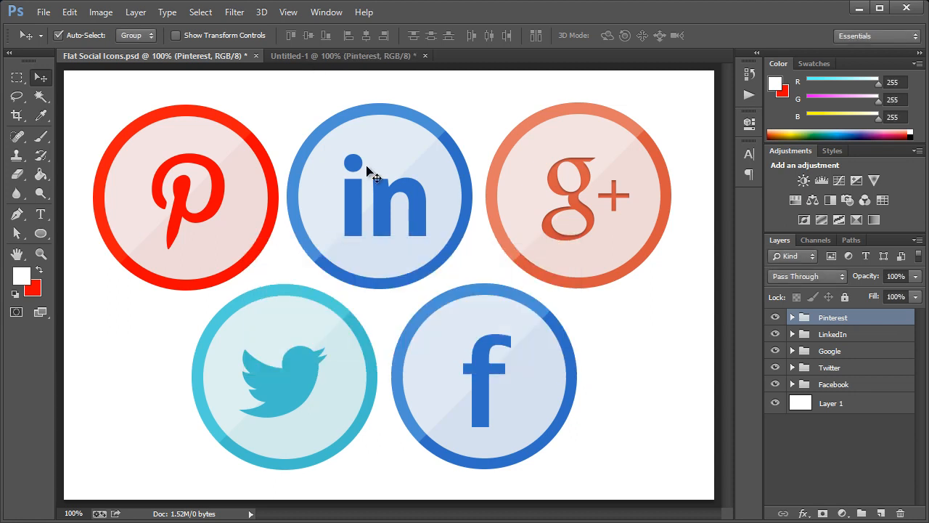
{"action": "left_click", "coordinate": [316, 53]}
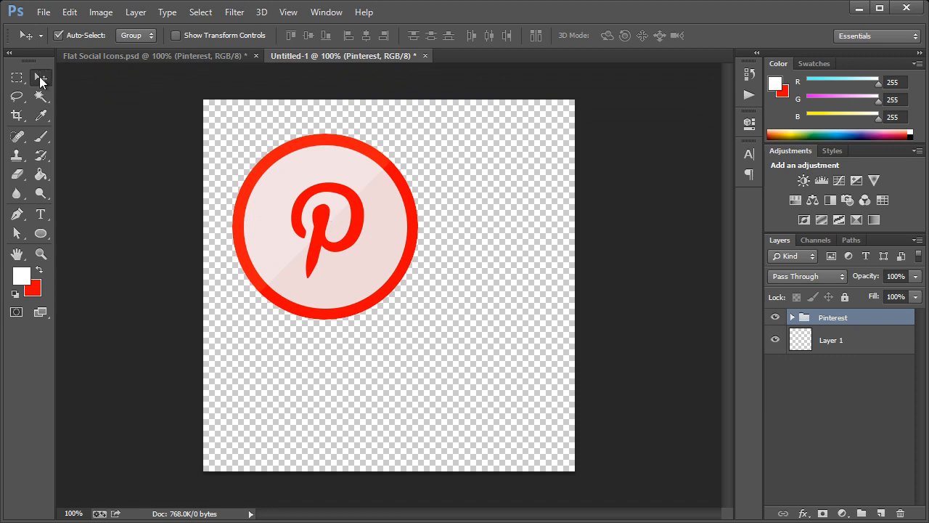
Scale the Pinterest icon proportionally to 200% with Free Transform and apply it.
{"action": "key", "text": "ctrl+t"}
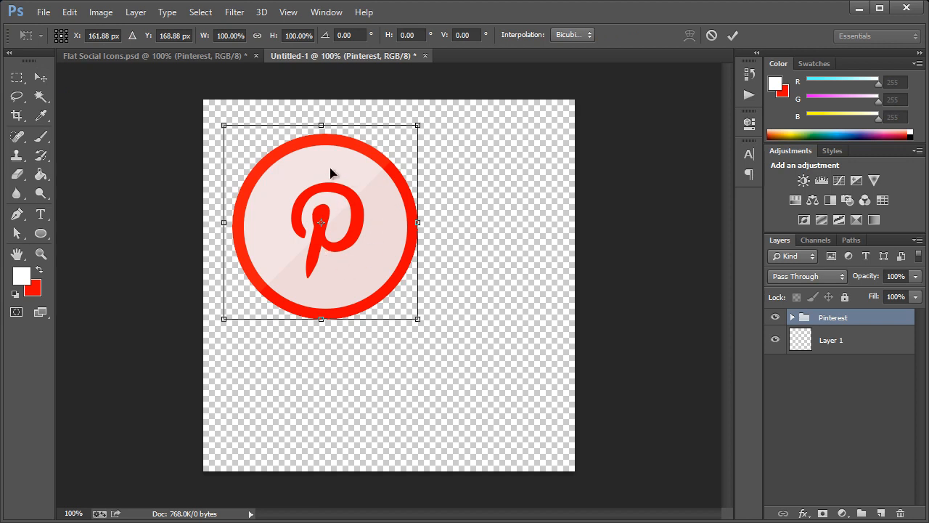
{"action": "left_click", "coordinate": [220, 36]}
{"action": "left_click", "coordinate": [257, 34]}
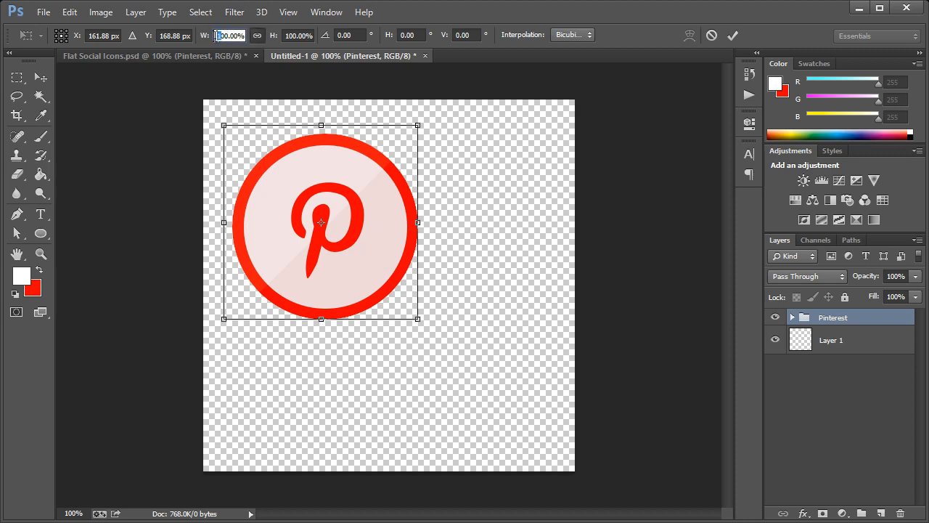
{"action": "type", "text": "200"}
{"action": "key", "text": "Return"}
{"action": "left_click", "coordinate": [41, 78]}
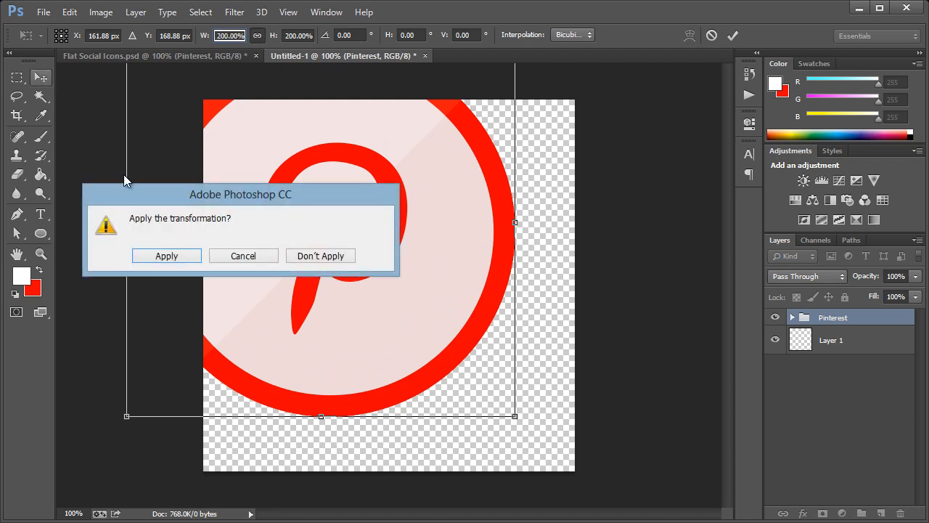
{"action": "left_click", "coordinate": [167, 256]}
Drag and nudge the enlarged Pinterest icon so it's centered on the 512 px canvas.
{"action": "left_click_drag", "start_coordinate": [341, 231], "coordinate": [397, 280]}
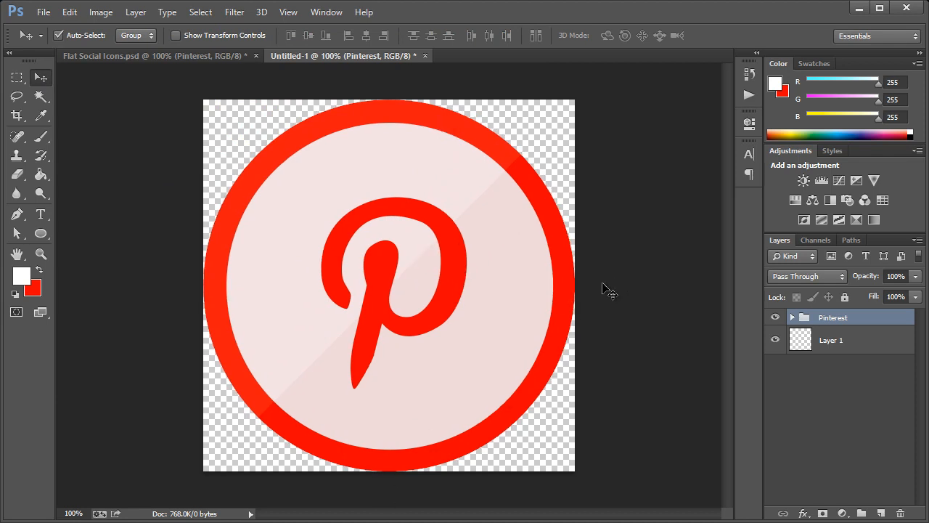
{"action": "key", "text": "Left"}
{"action": "key", "text": "Right"}
{"action": "key", "text": "Left"}
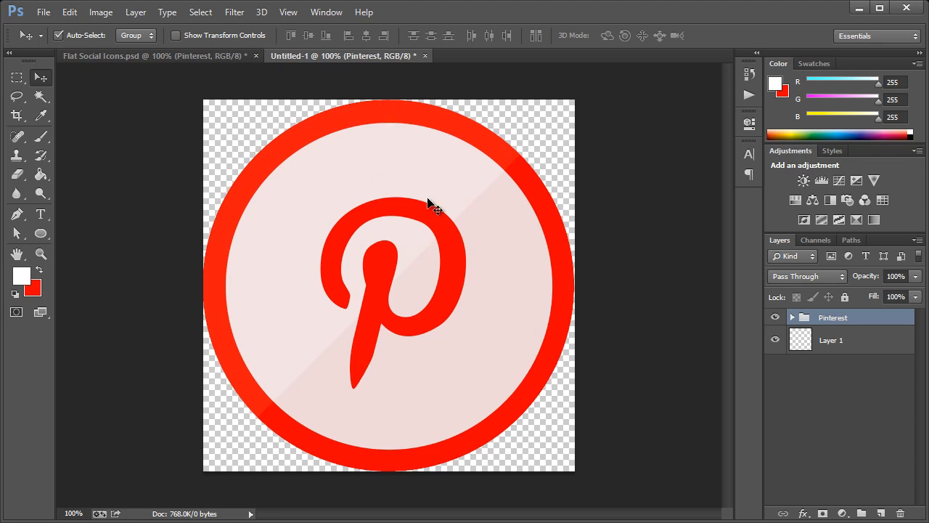
{"action": "key", "text": "Right"}
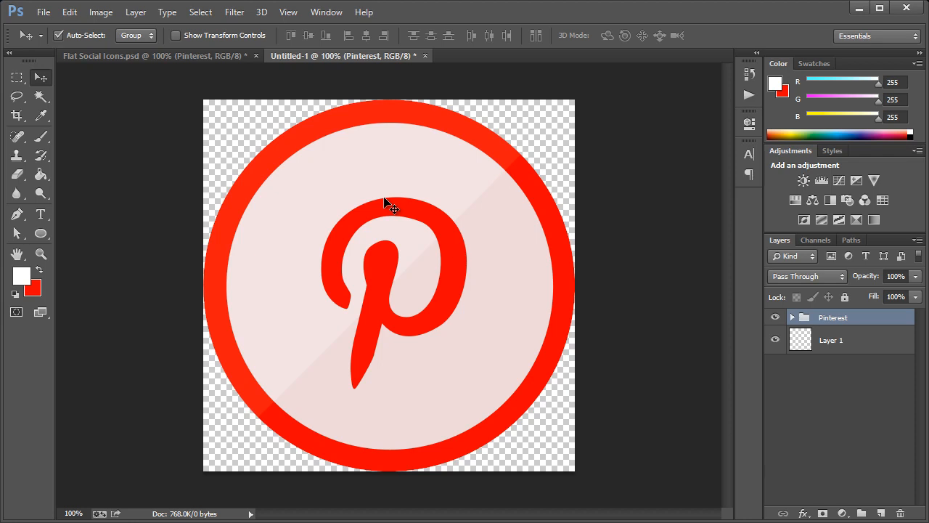
Export Untitled-1 via Save for Web as a transparent PNG-24 named Pinterest-512x512.
{"action": "left_click", "coordinate": [45, 12]}
{"action": "left_click", "coordinate": [112, 213]}
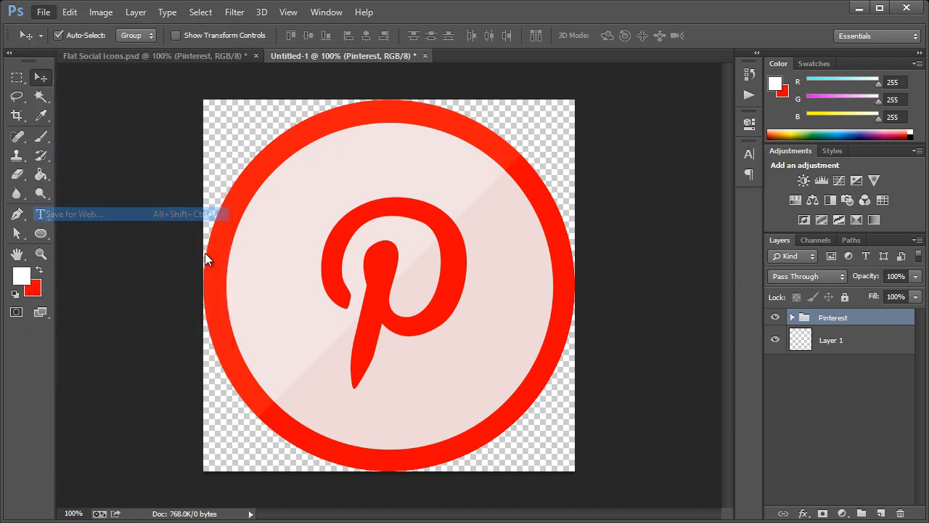
{"action": "left_click_drag", "start_coordinate": [390, 83], "coordinate": [401, 28]}
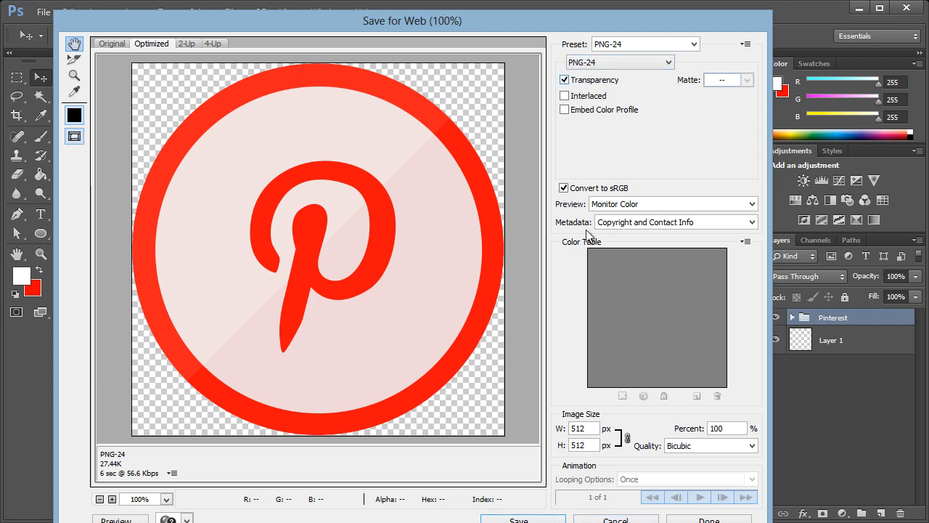
{"action": "left_click", "coordinate": [518, 519]}
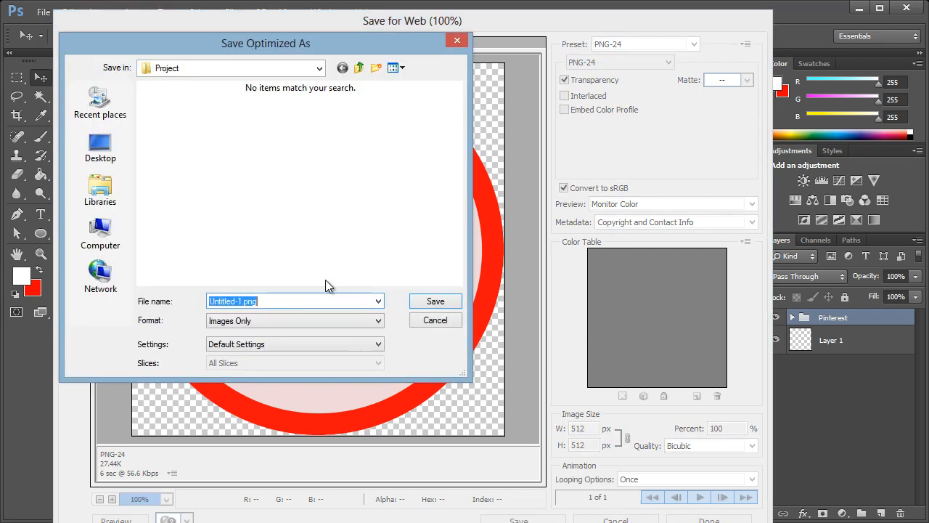
{"action": "type", "text": "Pinterest"}
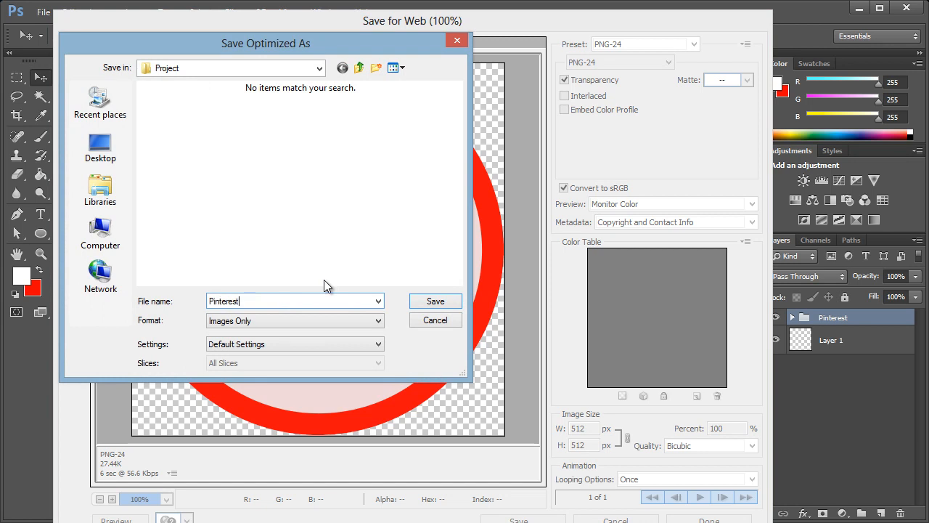
{"action": "type", "text": "-512x512"}
{"action": "key", "text": "Return"}
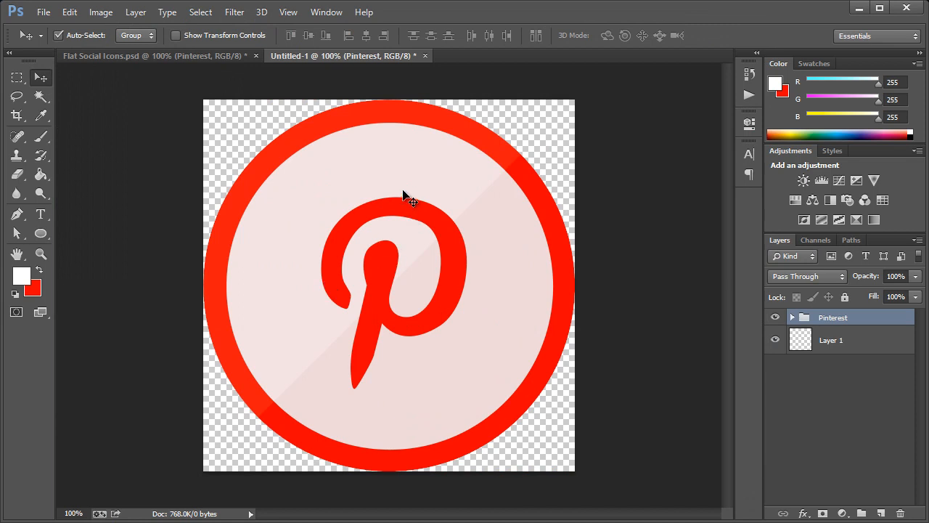
Resize the Pinterest image to 256 px wide with Image Size.
{"action": "left_click", "coordinate": [112, 16]}
{"action": "left_click", "coordinate": [117, 116]}
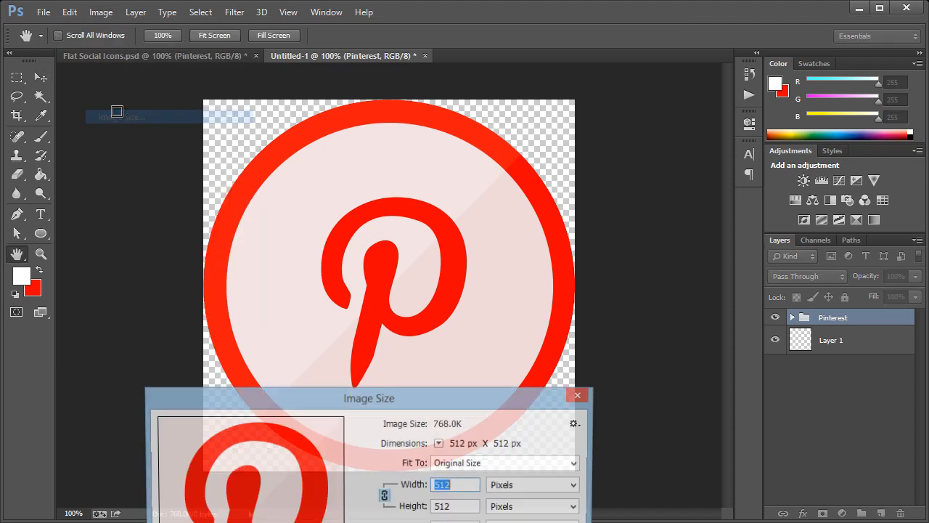
{"action": "left_click_drag", "start_coordinate": [331, 396], "coordinate": [315, 211]}
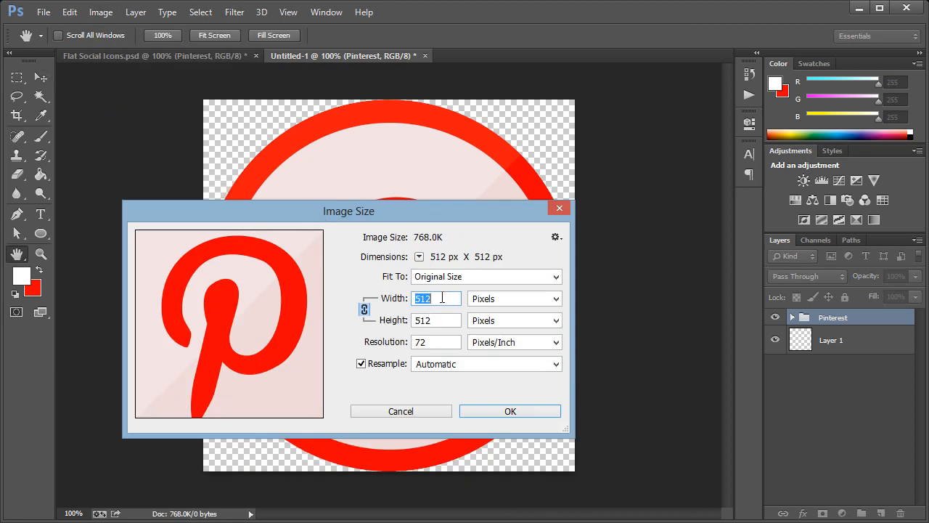
{"action": "type", "text": "256"}
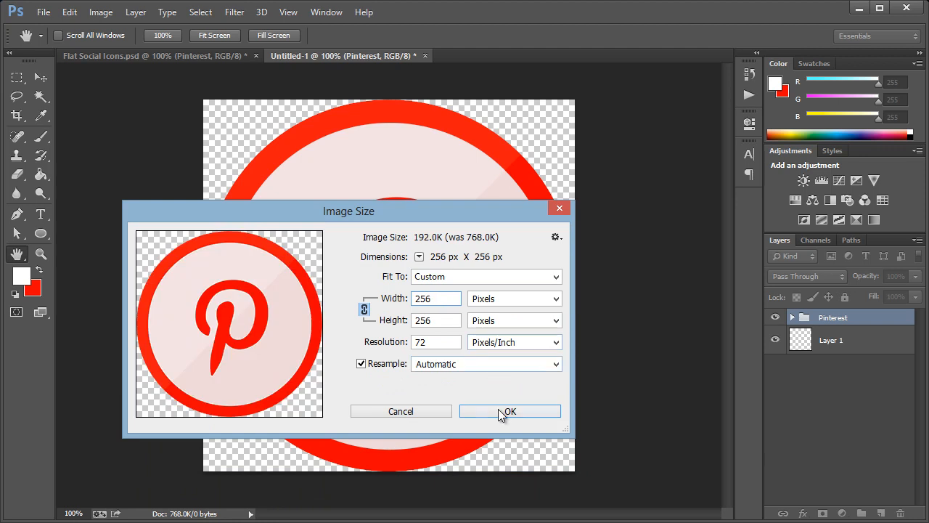
{"action": "left_click", "coordinate": [500, 410]}
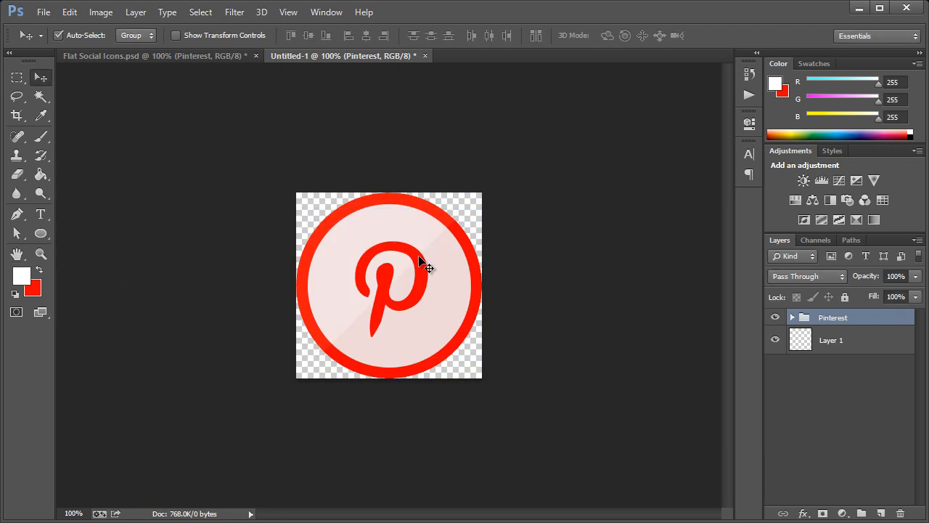
Open Save for Web and begin naming the PNG Pinterest-256x256.
{"action": "key", "text": "ctrl+alt+shift+s"}
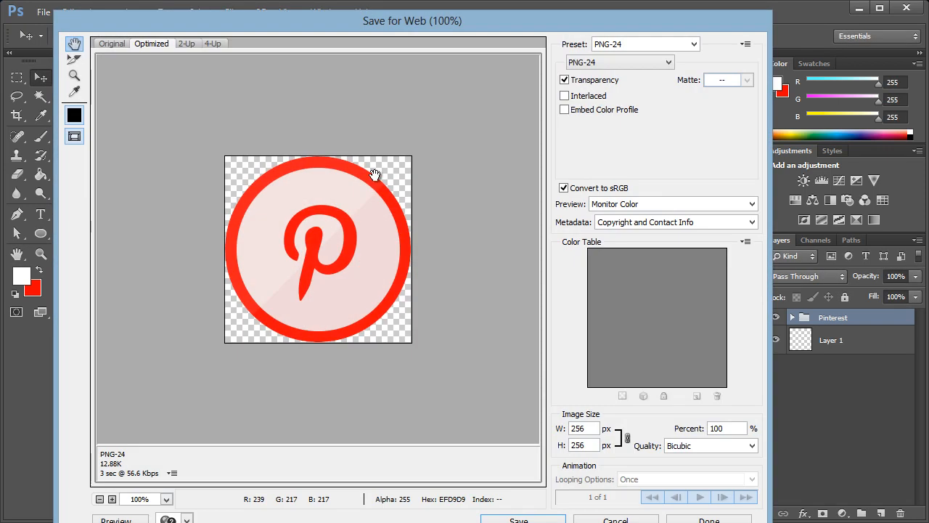
{"action": "left_click", "coordinate": [518, 520]}
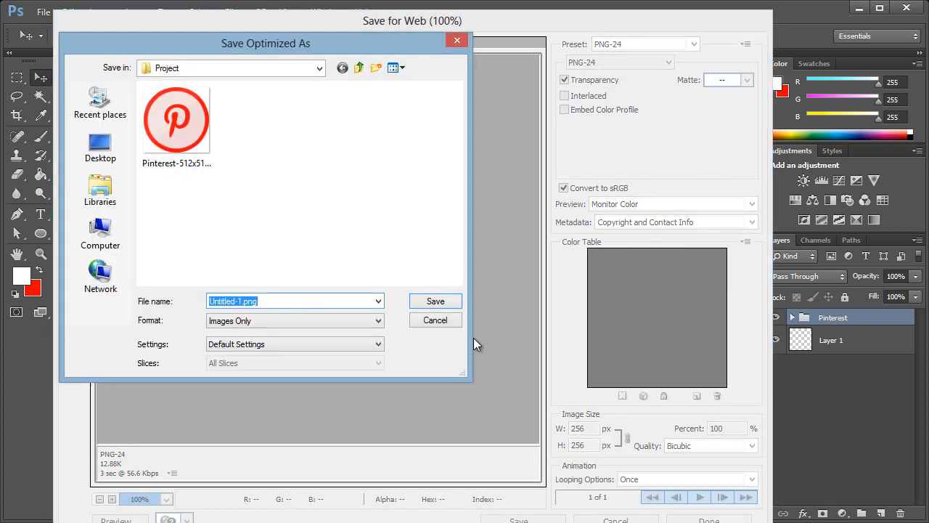
{"action": "type", "text": "Pinterest-"}
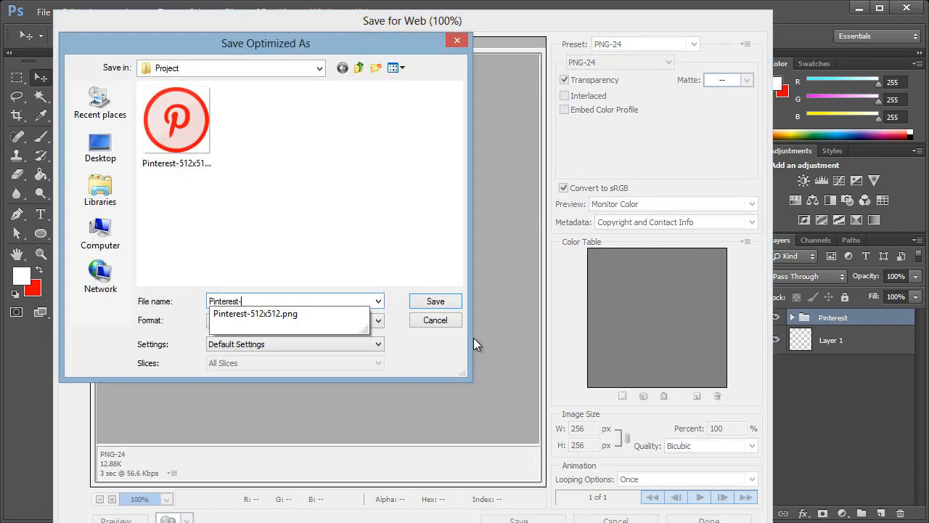
{"action": "type", "text": "2"}
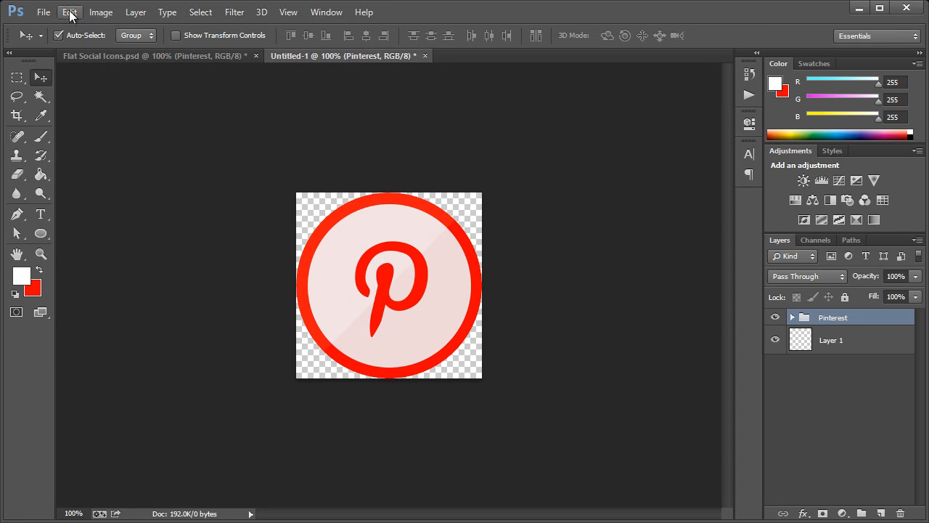
Undo back to the 512 px icon and resize it to 128 px with Image Size.
{"action": "key", "text": "ctrl+z"}
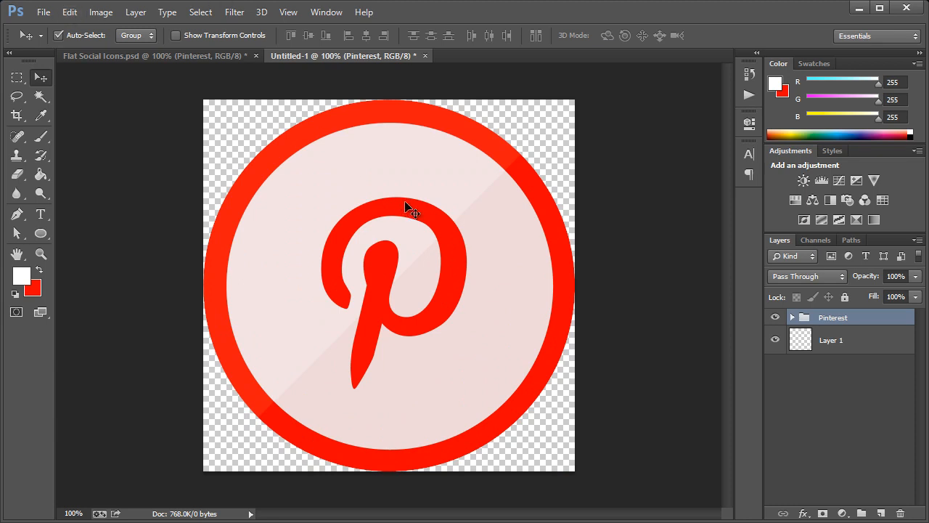
{"action": "left_click", "coordinate": [101, 12]}
{"action": "left_click", "coordinate": [114, 119]}
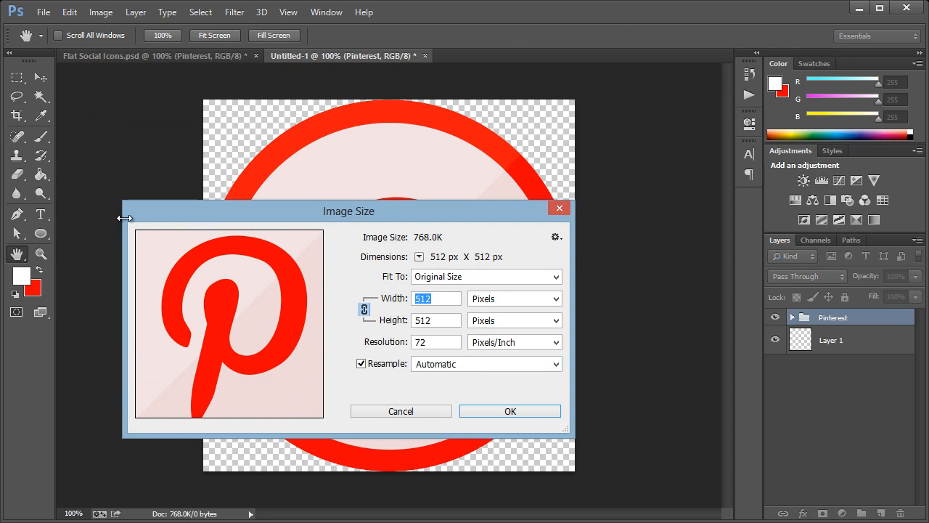
{"action": "type", "text": "128"}
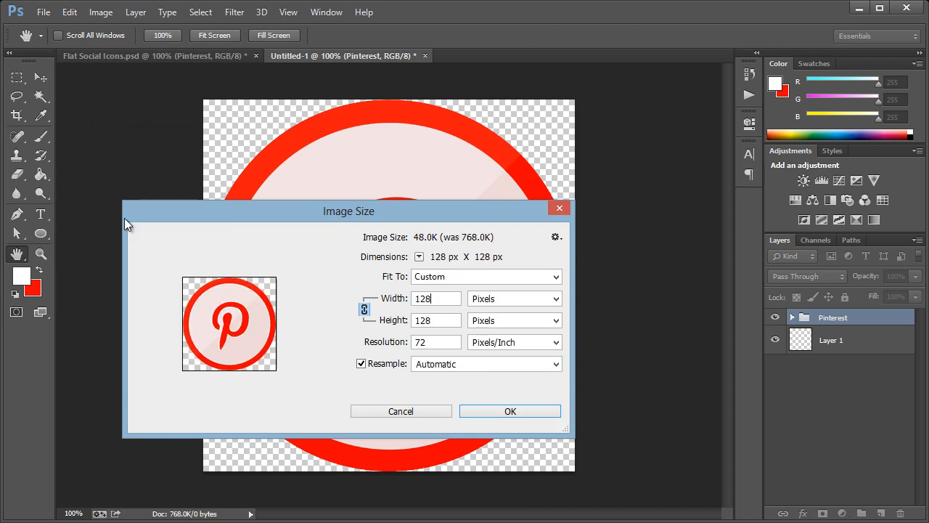
{"action": "key", "text": "Return"}
Save the 128 px icon via Save for Web as Pinterest-128x128.
{"action": "key", "text": "ctrl+alt+shift+s"}
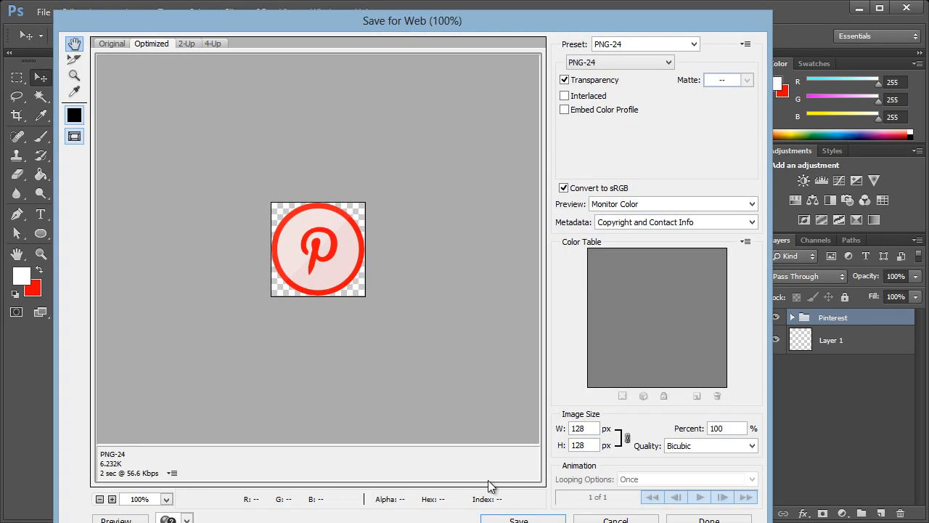
{"action": "left_click", "coordinate": [518, 520]}
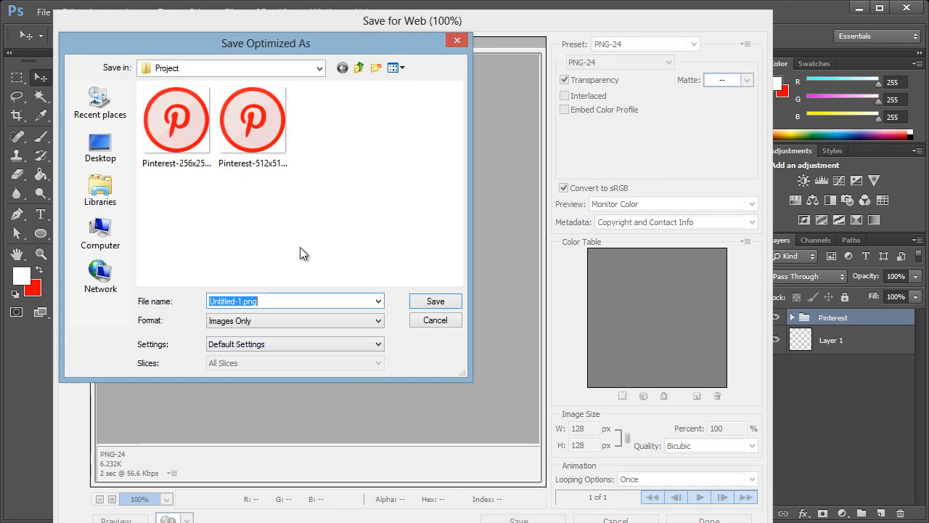
{"action": "type", "text": "Pinterest-128x128"}
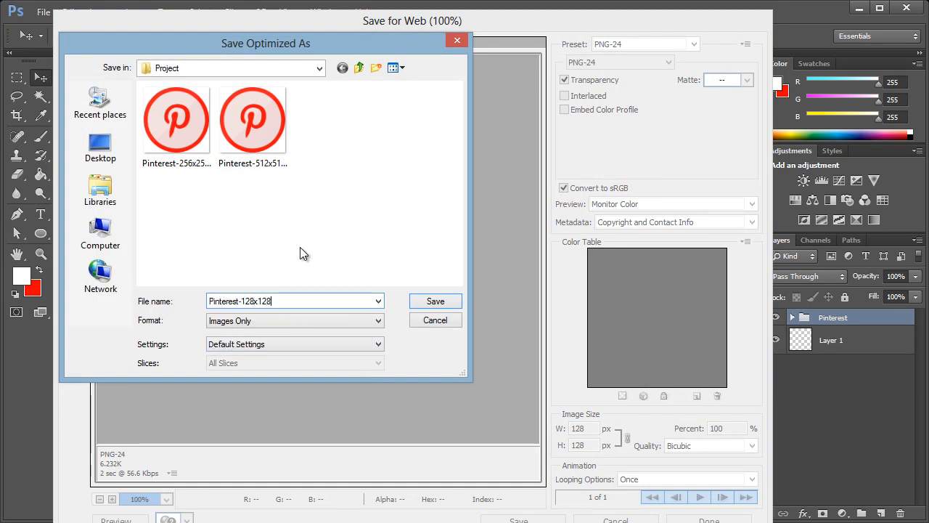
{"action": "key", "text": "Return"}
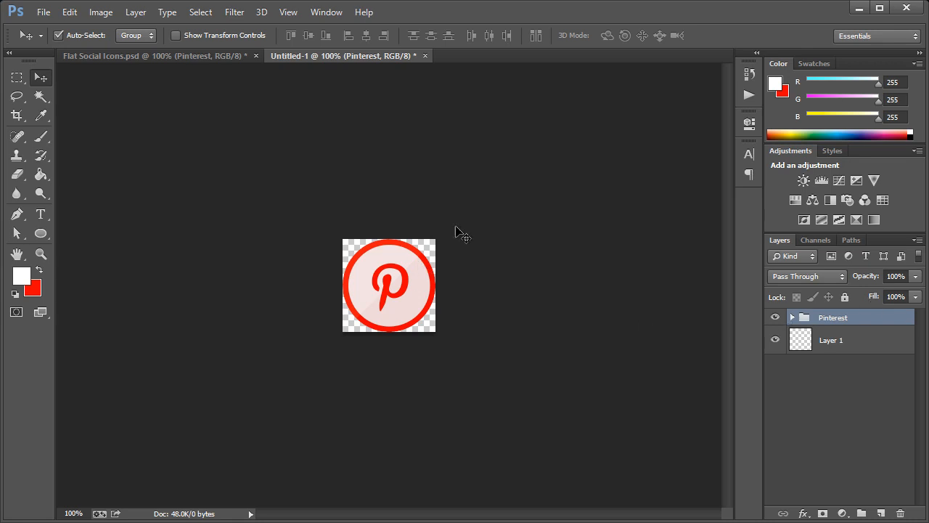
Resize the Pinterest icon to 64 px and save it via Save for Web as Pinterest-64.
{"action": "left_click", "coordinate": [98, 13]}
{"action": "left_click", "coordinate": [109, 114]}
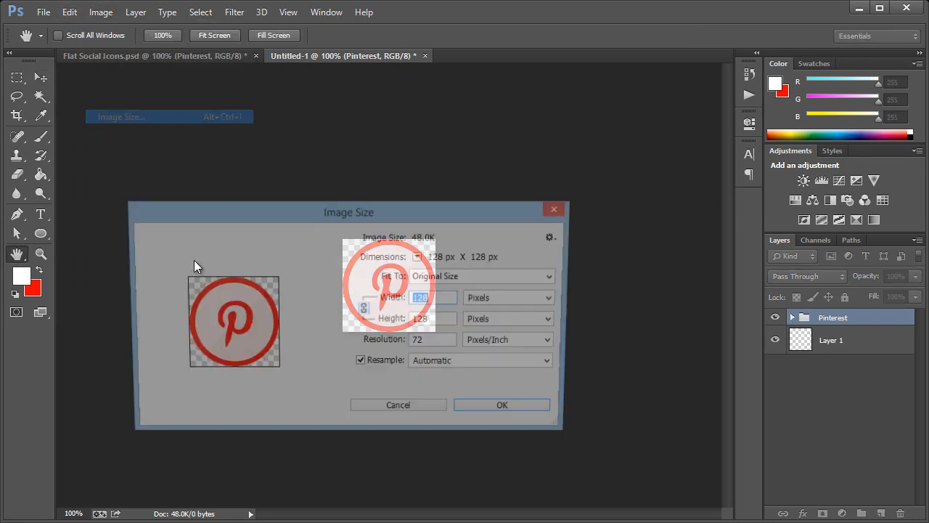
{"action": "type", "text": "64"}
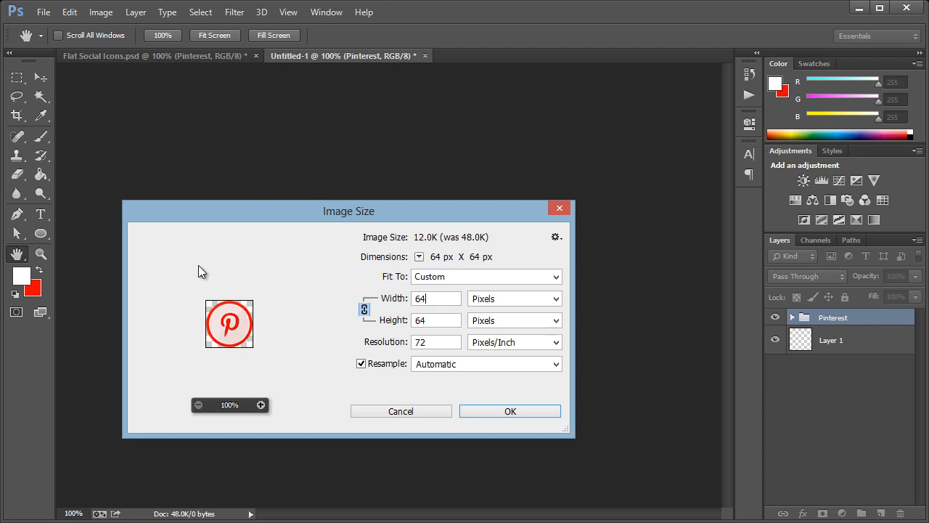
{"action": "key", "text": "Return"}
{"action": "key", "text": "ctrl+alt+shift+s"}
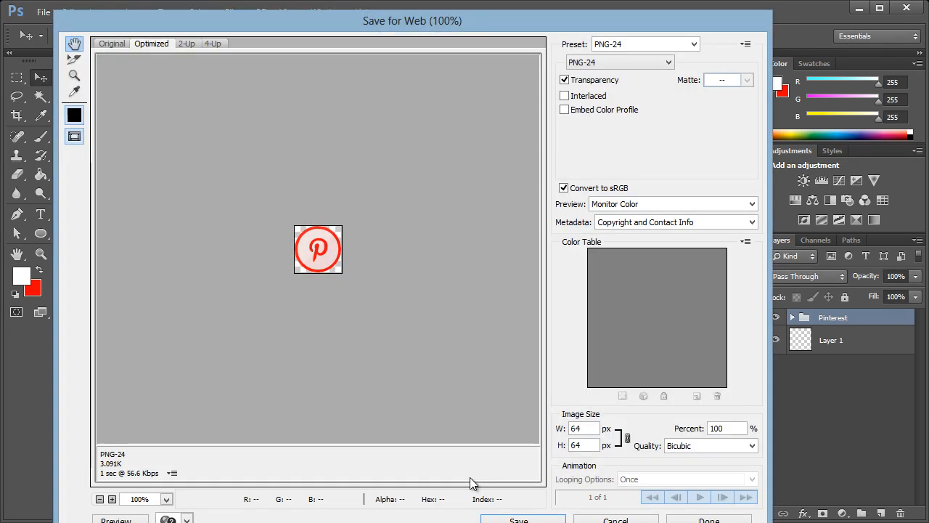
{"action": "left_click", "coordinate": [501, 520]}
{"action": "type", "text": "Pinterest-64x64"}
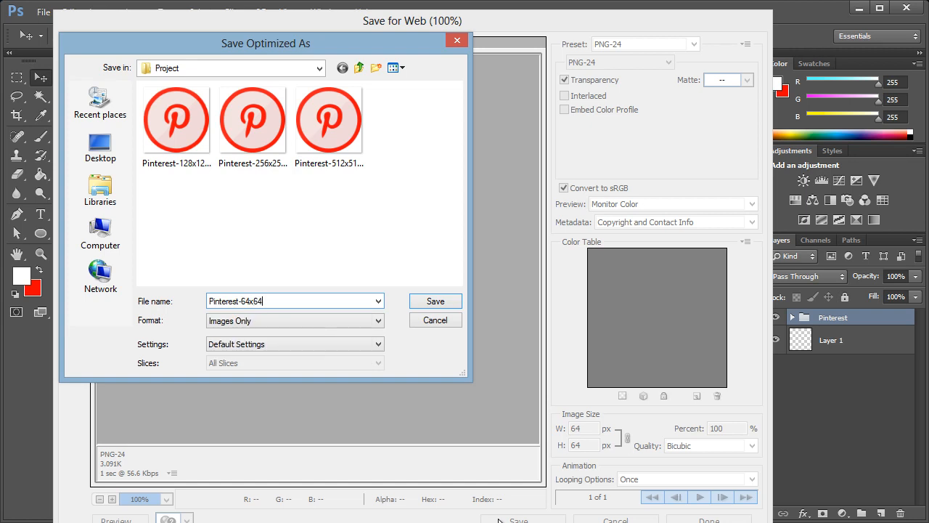
{"action": "key", "text": "Return"}
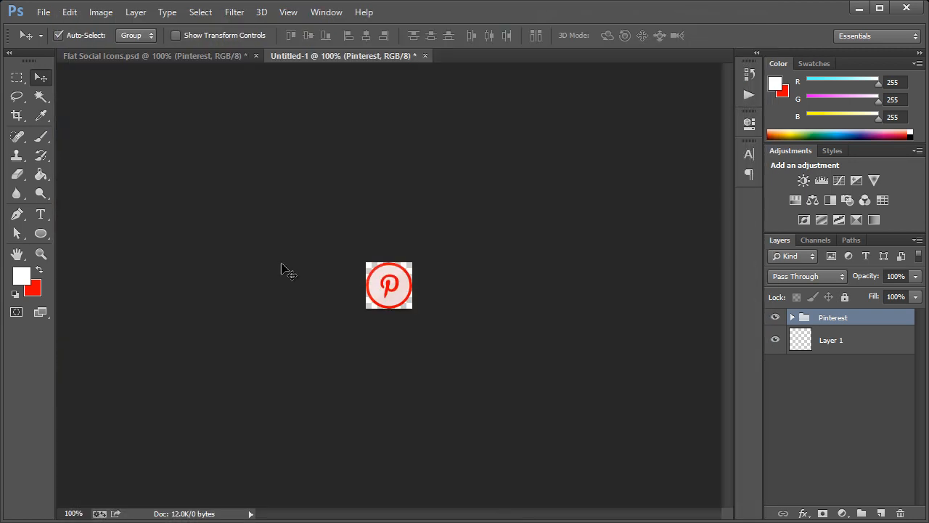
Resize the icon to 32 px and save it via Save for Web as Pinterest-32x32.
{"action": "left_click", "coordinate": [101, 13]}
{"action": "left_click", "coordinate": [116, 117]}
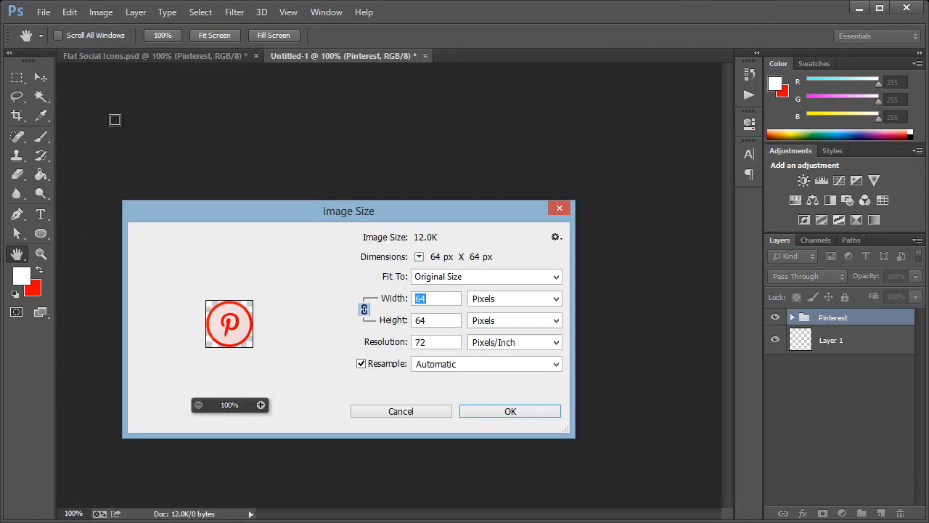
{"action": "type", "text": "32"}
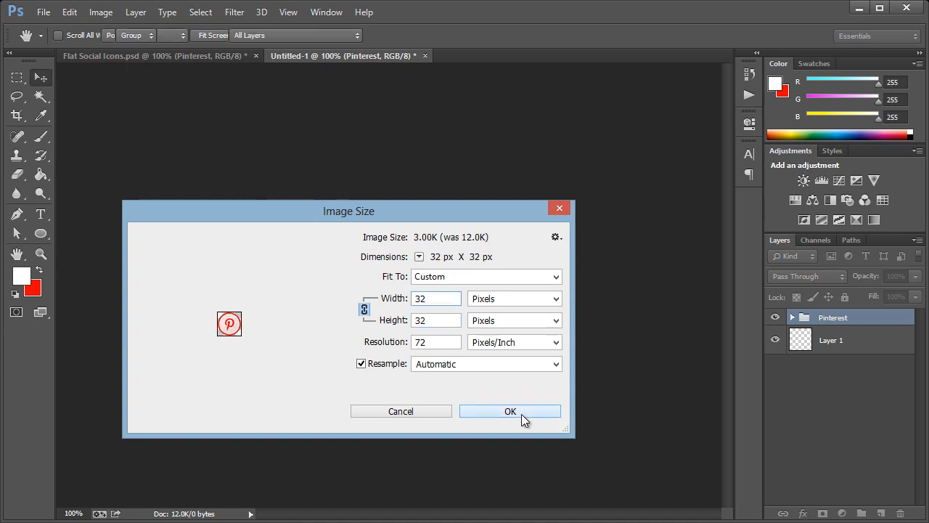
{"action": "left_click", "coordinate": [521, 414]}
{"action": "key", "text": "ctrl+alt+shift+s"}
{"action": "left_click", "coordinate": [518, 518]}
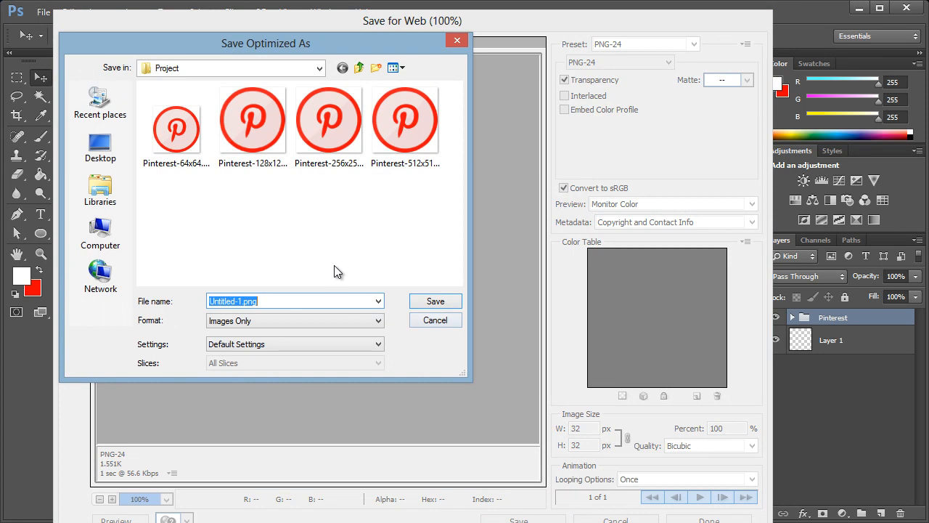
{"action": "type", "text": "Pinterest-"}
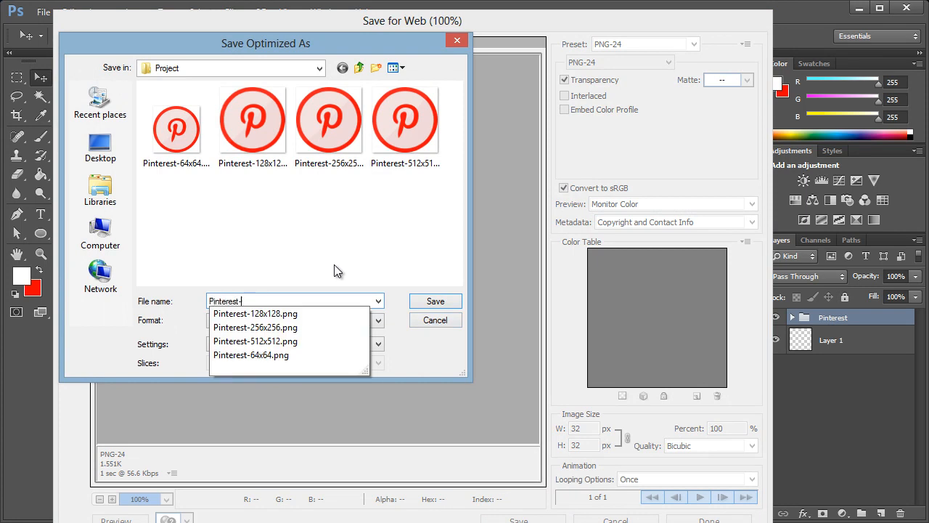
{"action": "type", "text": "32x32"}
{"action": "key", "text": "Return"}
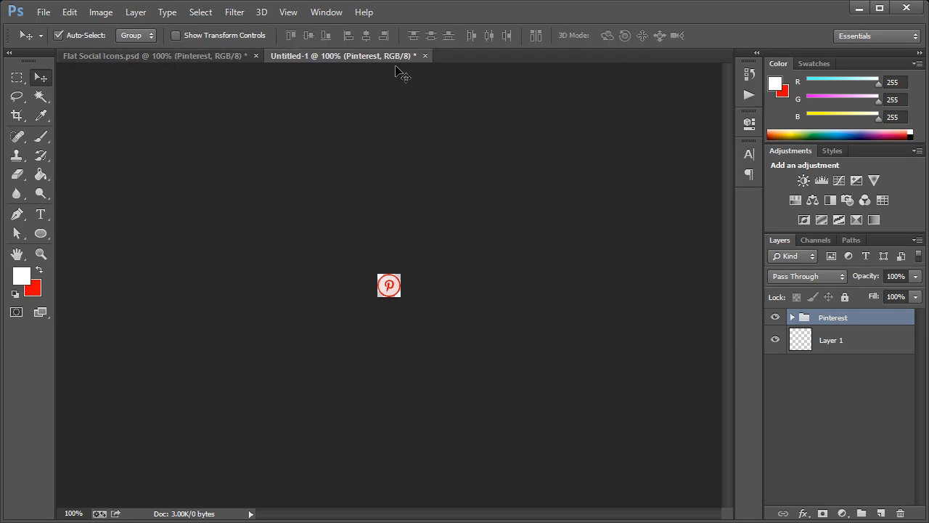
Close the Pinterest document without saving, create a new transparent 512 × 512 document, return to Flat Social Icons.
{"action": "left_click", "coordinate": [425, 56]}
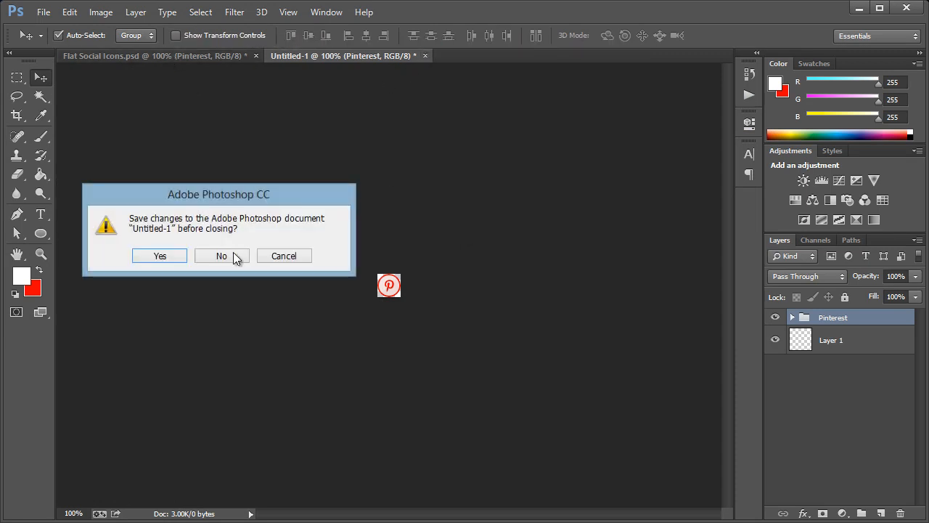
{"action": "left_click", "coordinate": [213, 257]}
{"action": "left_click", "coordinate": [43, 13]}
{"action": "left_click", "coordinate": [87, 28]}
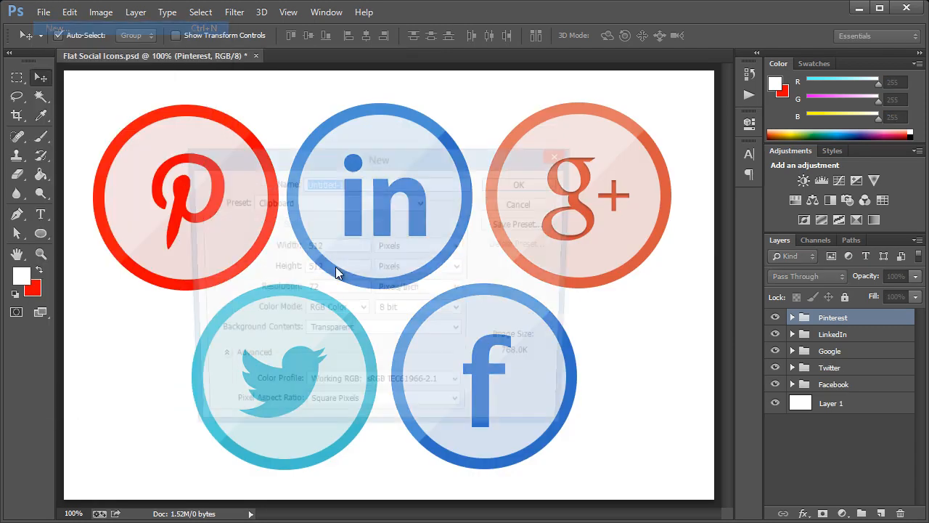
{"action": "left_click", "coordinate": [527, 183]}
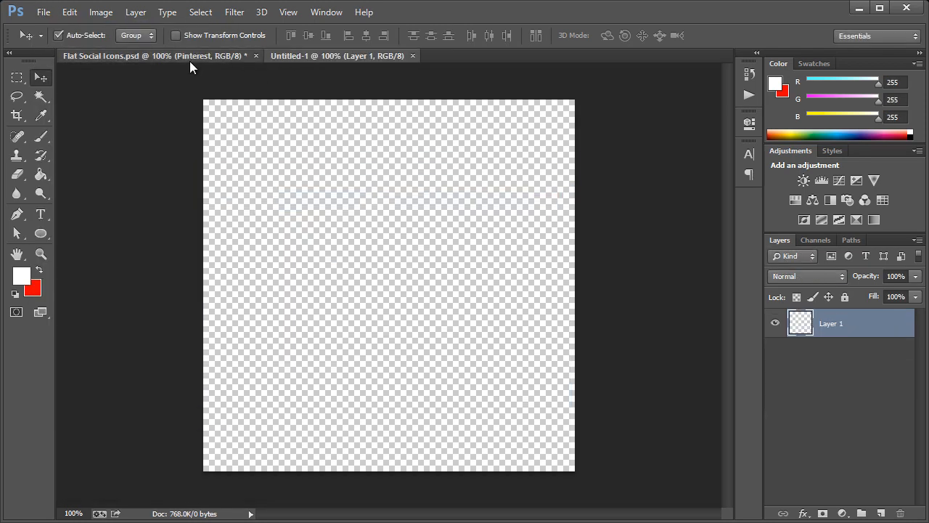
{"action": "left_click", "coordinate": [189, 58]}
Duplicate the LinkedIn group into Untitled-1 and drag its icon onto the canvas's left half.
{"action": "left_click", "coordinate": [835, 337]}
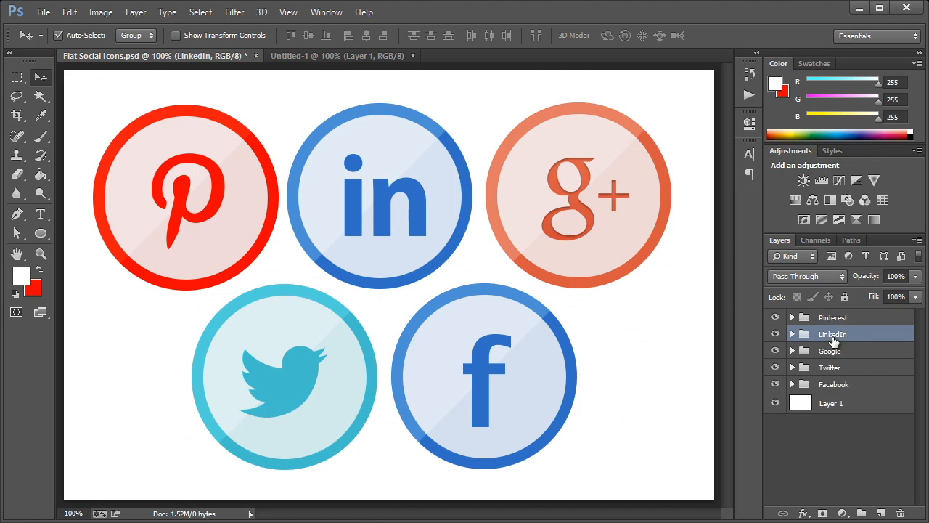
{"action": "right_click", "coordinate": [830, 338]}
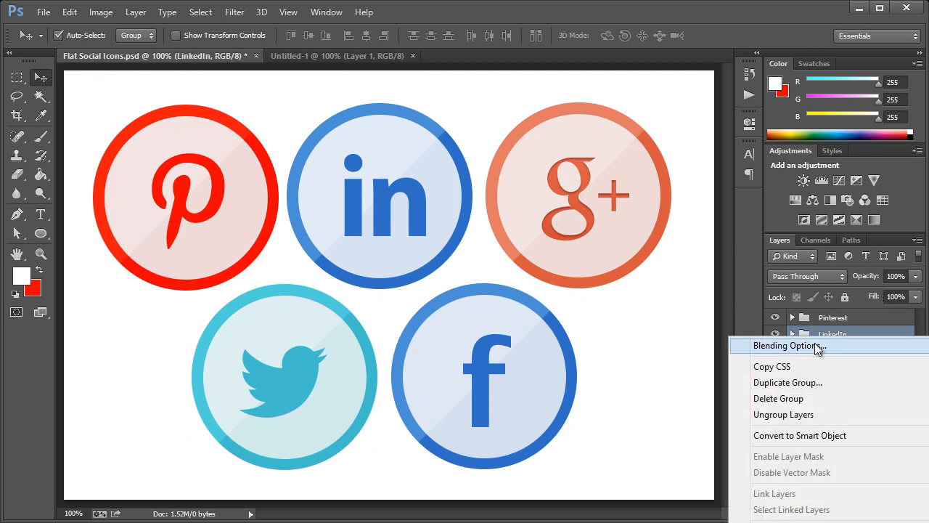
{"action": "left_click", "coordinate": [798, 380]}
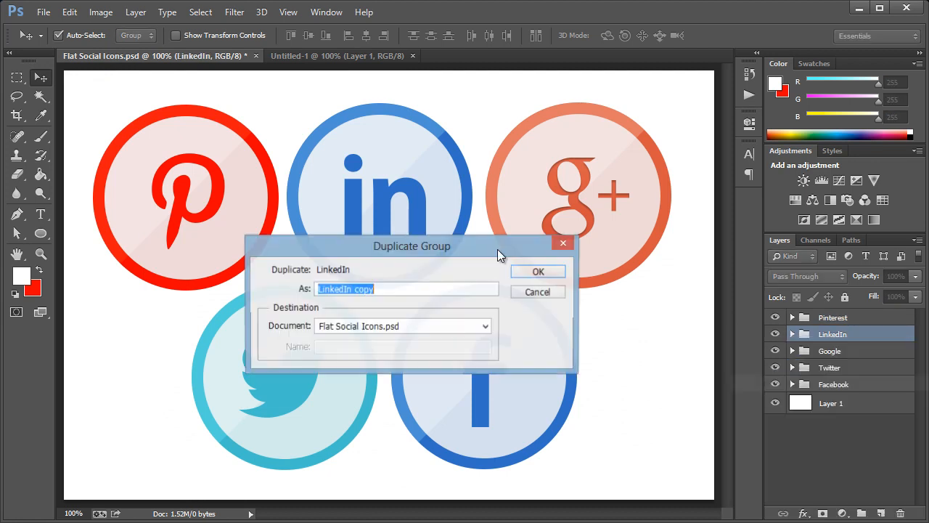
{"action": "left_click", "coordinate": [339, 328]}
{"action": "left_click", "coordinate": [344, 353]}
{"action": "left_click", "coordinate": [543, 274]}
{"action": "left_click", "coordinate": [277, 61]}
{"action": "left_click_drag", "start_coordinate": [508, 216], "coordinate": [287, 213]}
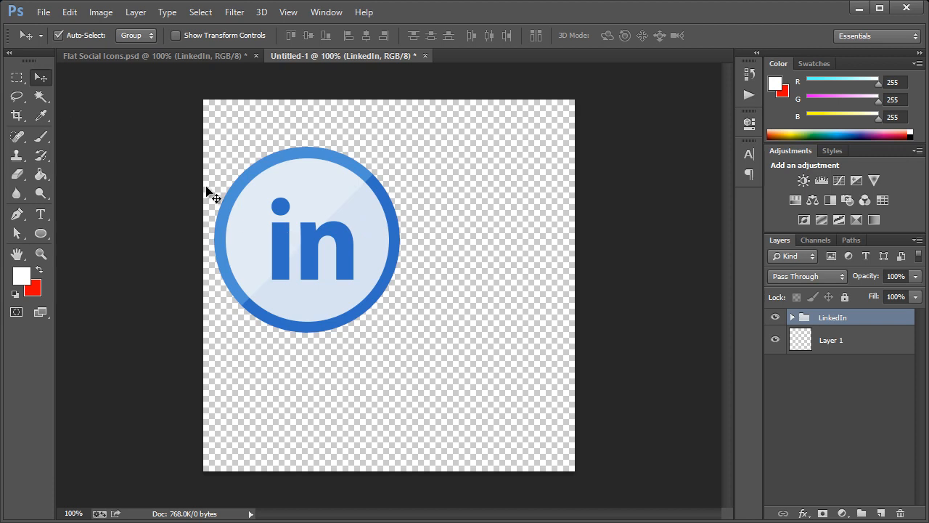
Scale the LinkedIn icon to 200% width and height and position it to fill the canvas.
{"action": "key", "text": "ctrl+t"}
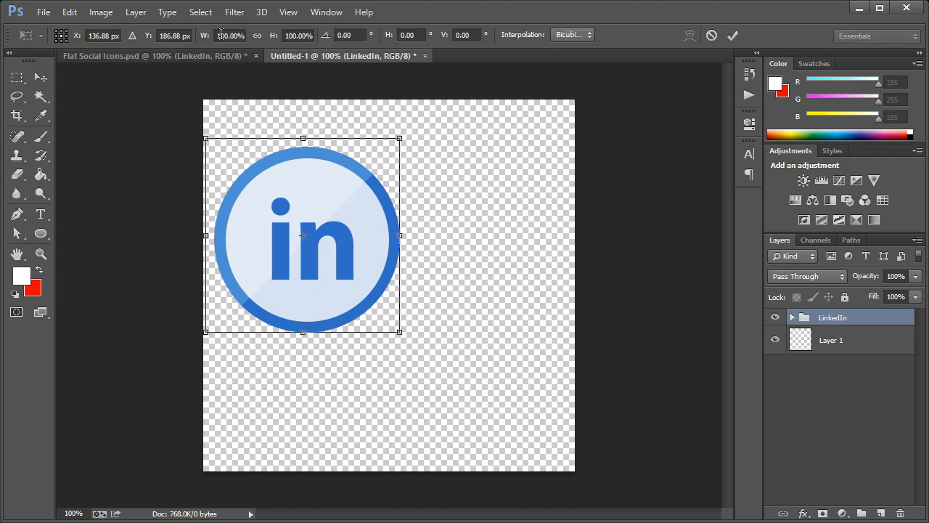
{"action": "double_click", "coordinate": [220, 34]}
{"action": "type", "text": "200"}
{"action": "key", "text": "Tab"}
{"action": "type", "text": "200"}
{"action": "key", "text": "Return"}
{"action": "key", "text": "Return"}
{"action": "left_click_drag", "start_coordinate": [351, 163], "coordinate": [430, 201]}
Save the 512 px LinkedIn icon as a PNG via Save for Web.
{"action": "key", "text": "ctrl+alt+shift+s"}
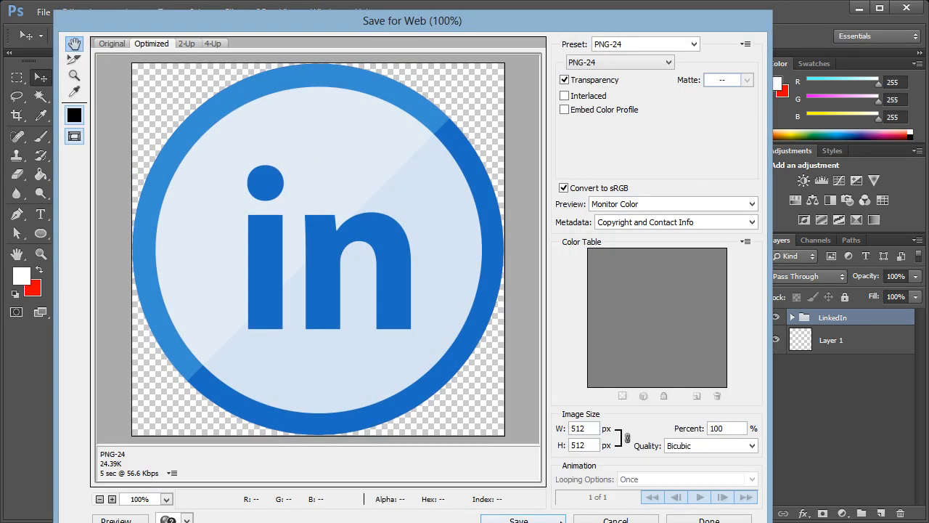
{"action": "left_click", "coordinate": [519, 520]}
{"action": "key", "text": "Return"}
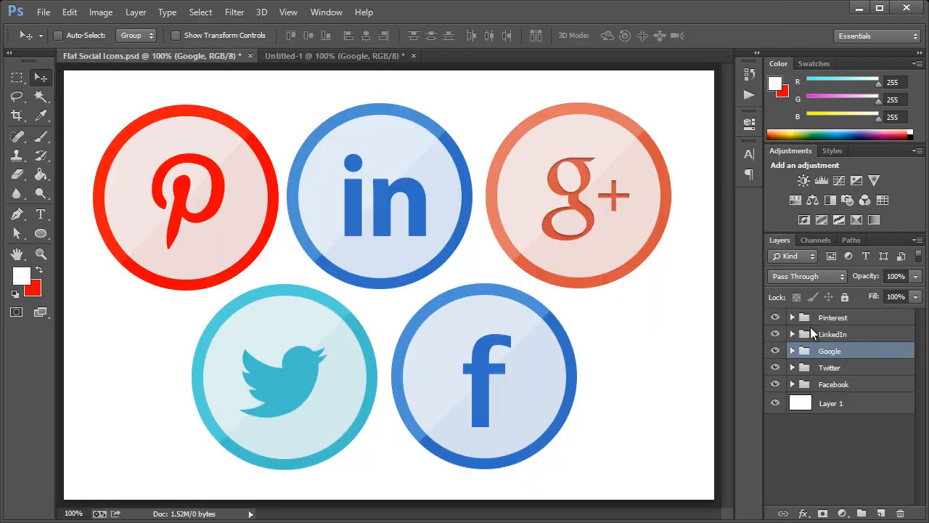
Start enlarging the Twitter icon with Free Transform to fill the canvas.
{"action": "right_click", "coordinate": [810, 368]}
{"action": "key", "text": "Escape"}
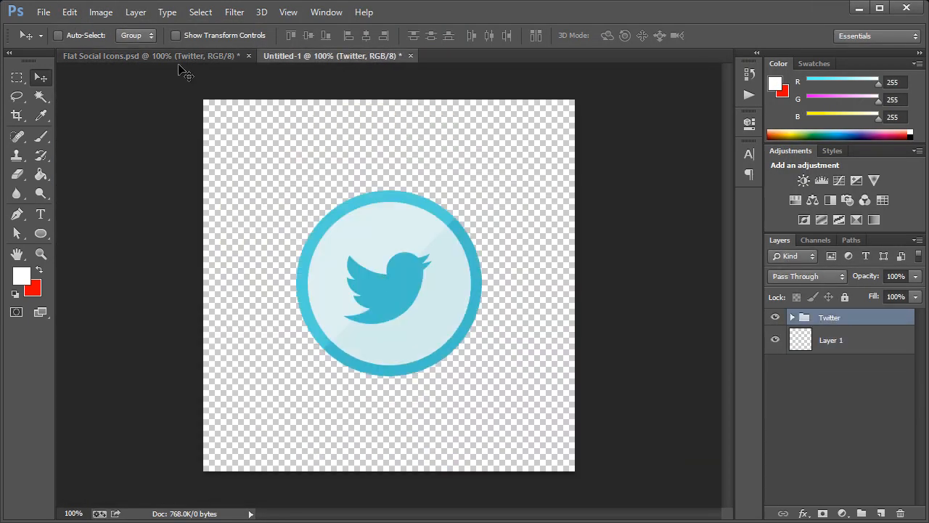
{"action": "key", "text": "ctrl+t"}
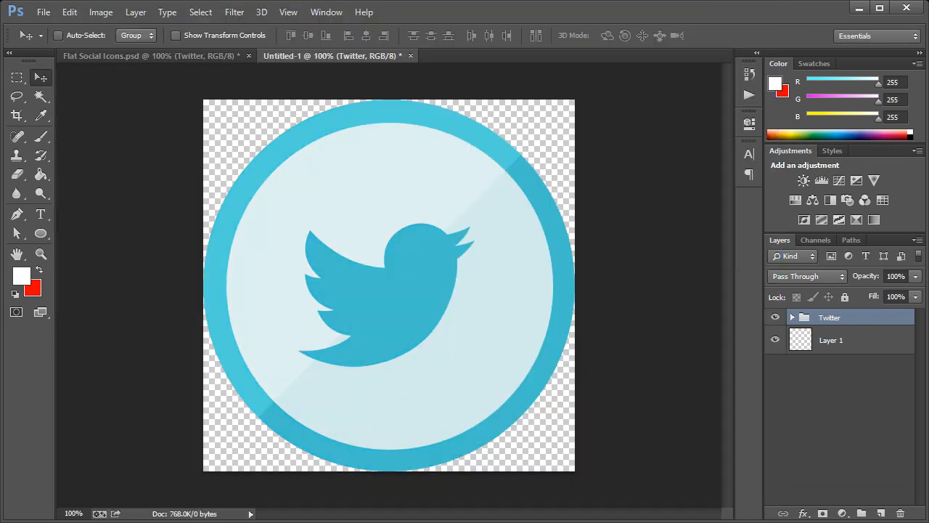
Name the 256 px Twitter PNG, save the 32 px Facebook PNG, and return to Flat Social Icons.psd.
{"action": "left_click", "coordinate": [97, 10]}
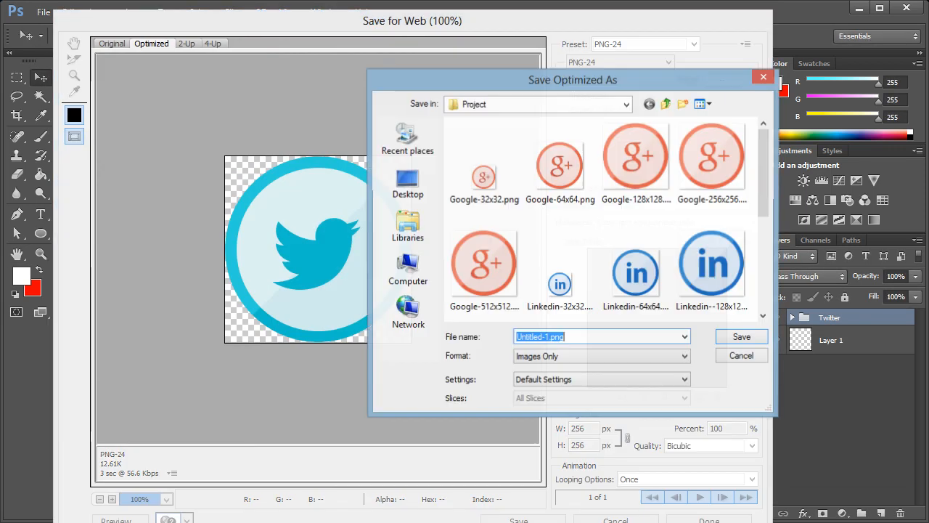
{"action": "type", "text": "Twitter-256x25"}
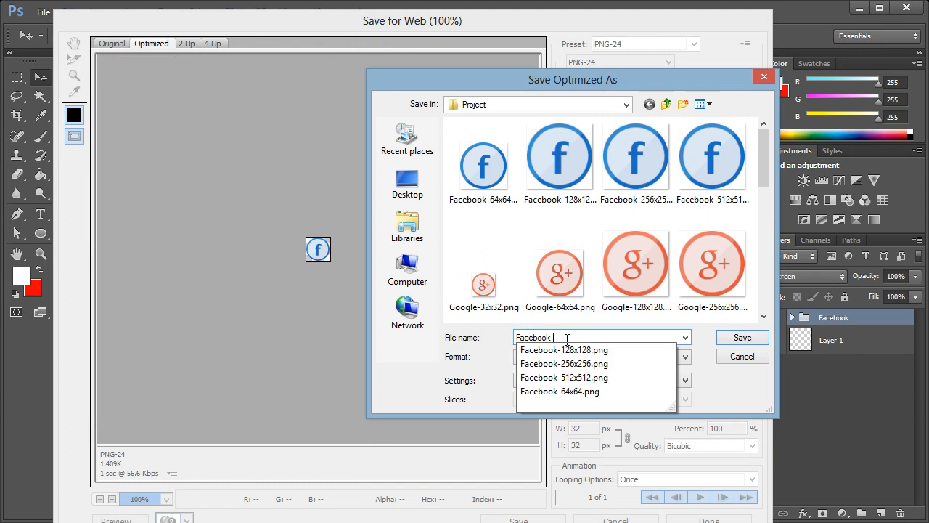
{"action": "type", "text": "32x"}
{"action": "key", "text": "Return"}
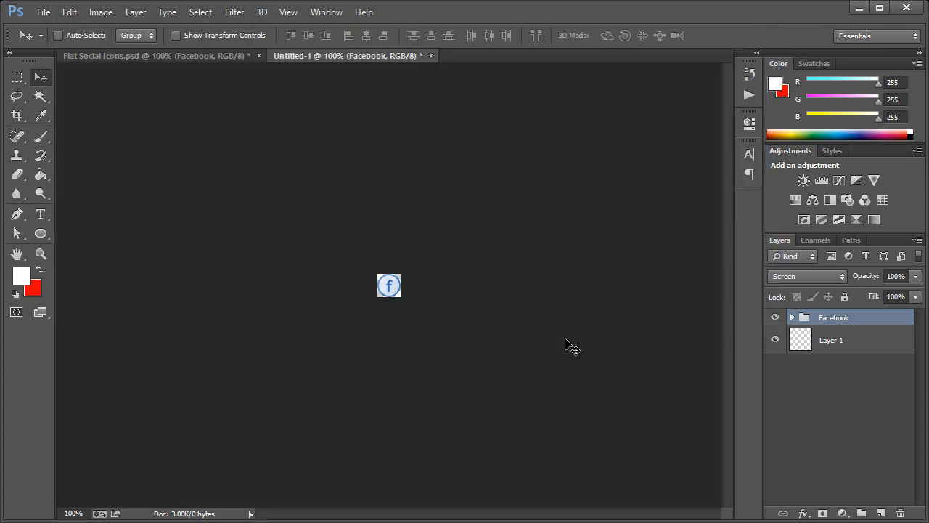
{"action": "left_click", "coordinate": [215, 61]}
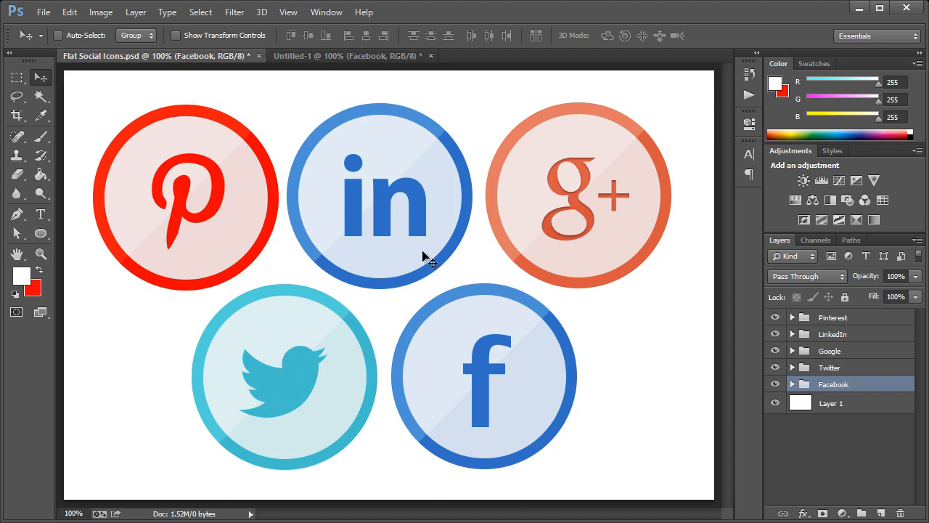